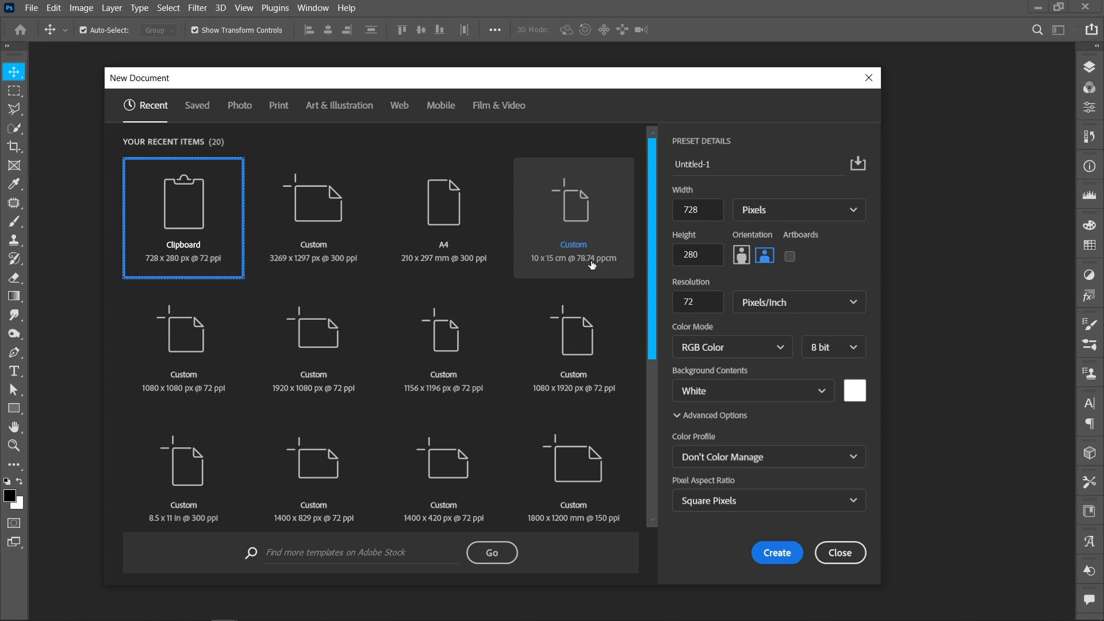
- Create a new portrait document 10 × 15 centimeters at 150 pixels/centimeter resolution
click(592, 264)
click(711, 211)
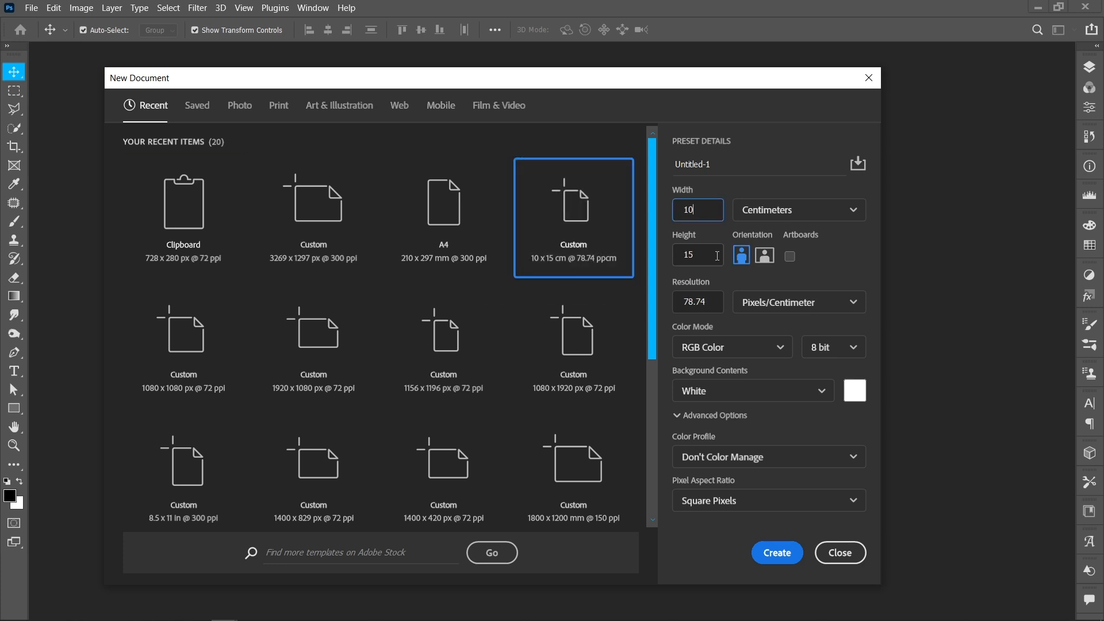
click(822, 211)
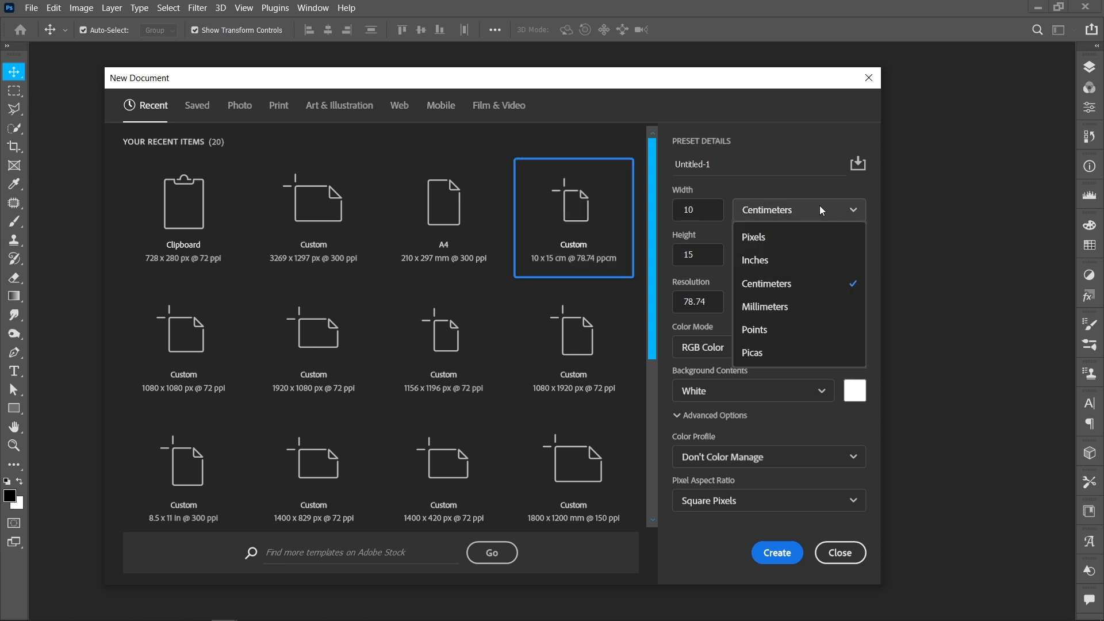
click(825, 285)
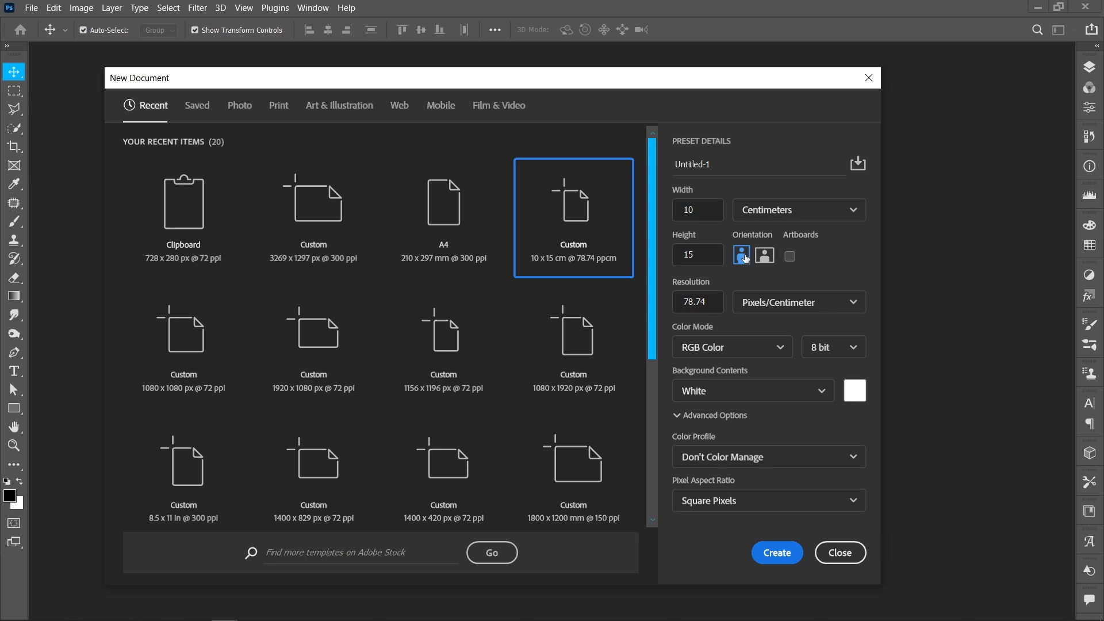
double_click(714, 303)
text(150)
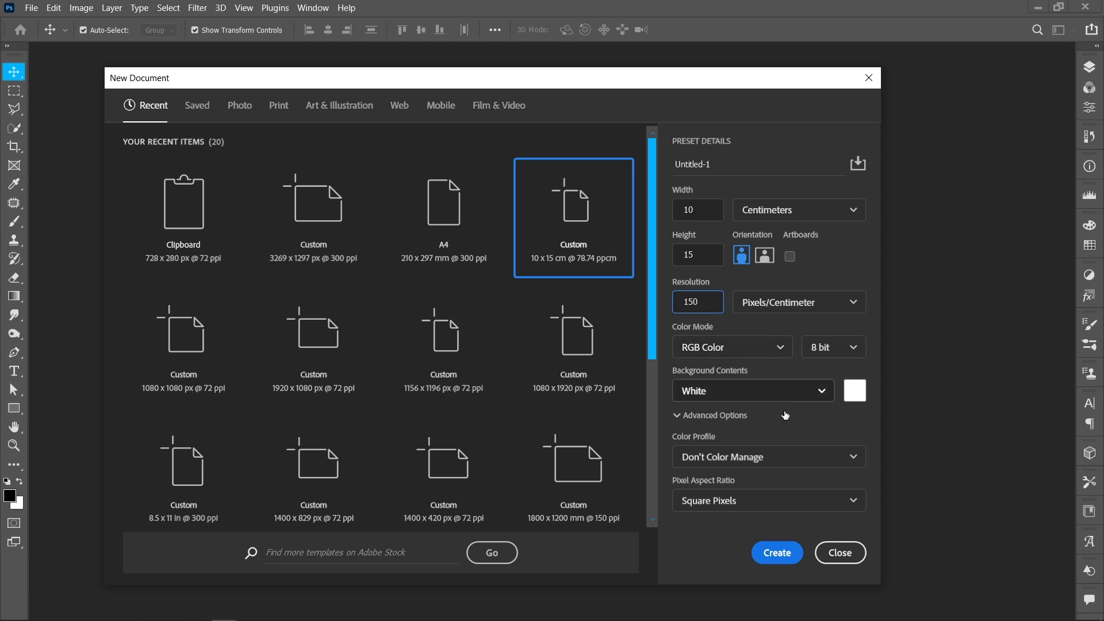
click(772, 557)
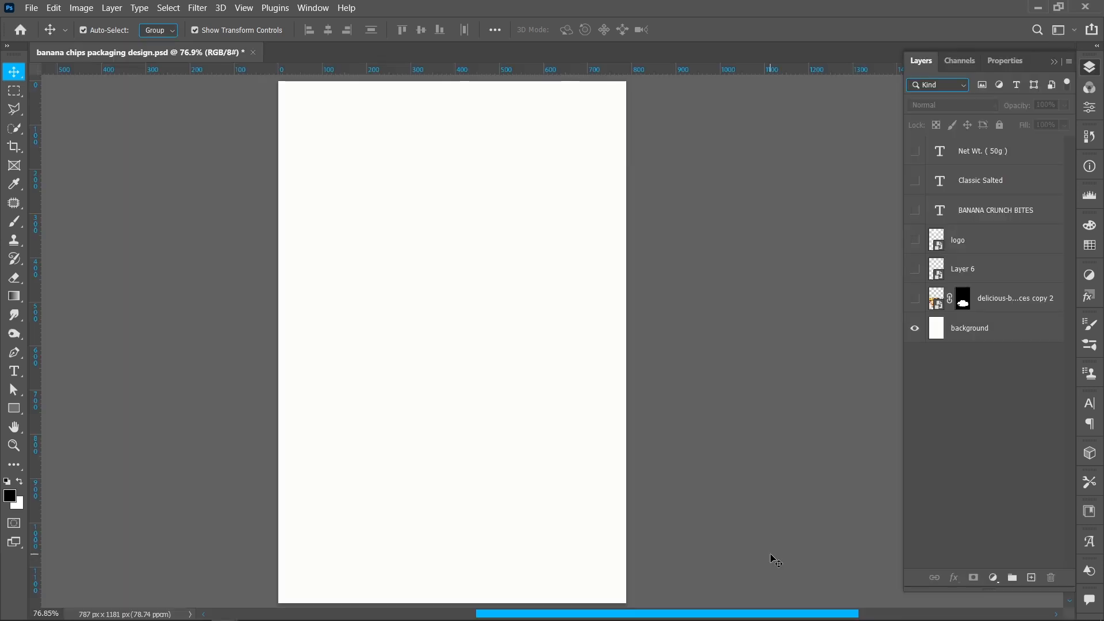
- Add a Gradient fill layer above the background layer
click(996, 336)
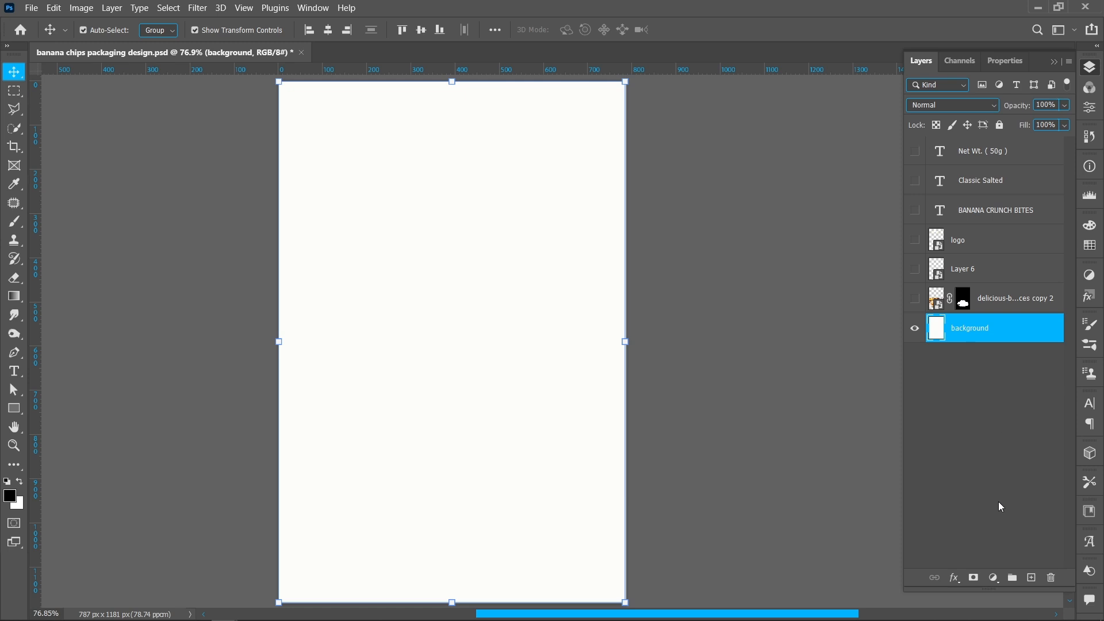
click(993, 577)
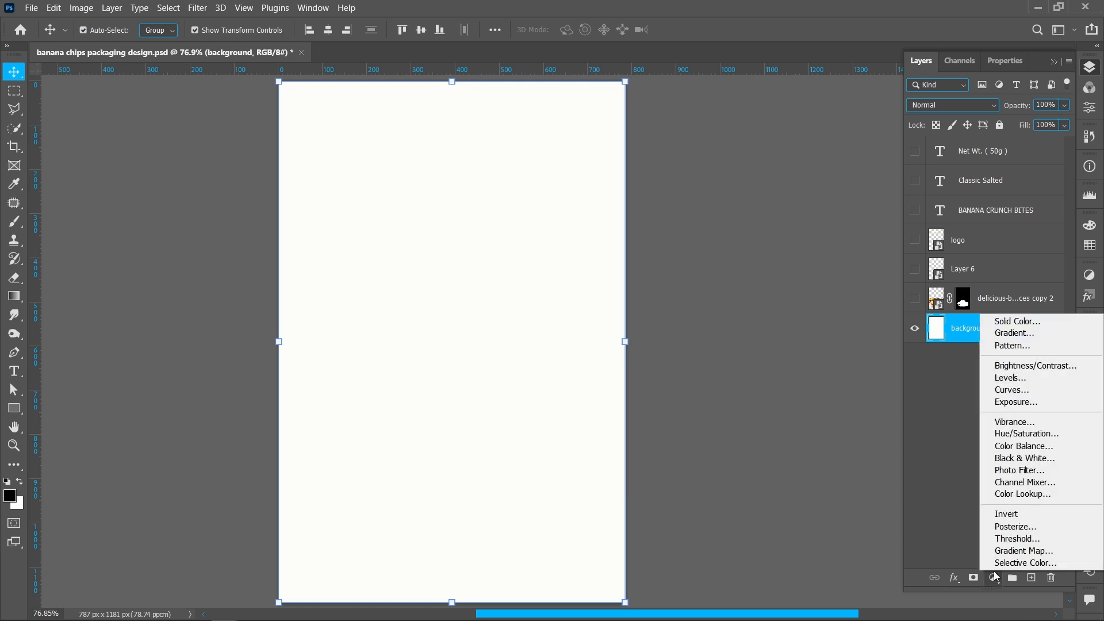
click(1017, 334)
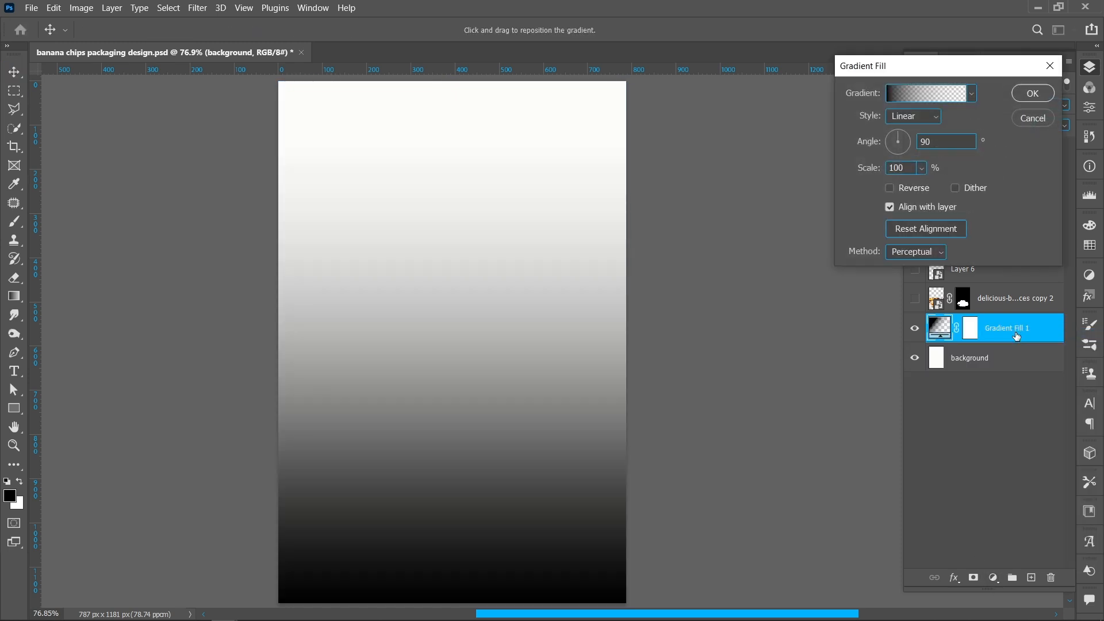
- Apply the Orange_05 preset from the Oranges gradient group
click(937, 94)
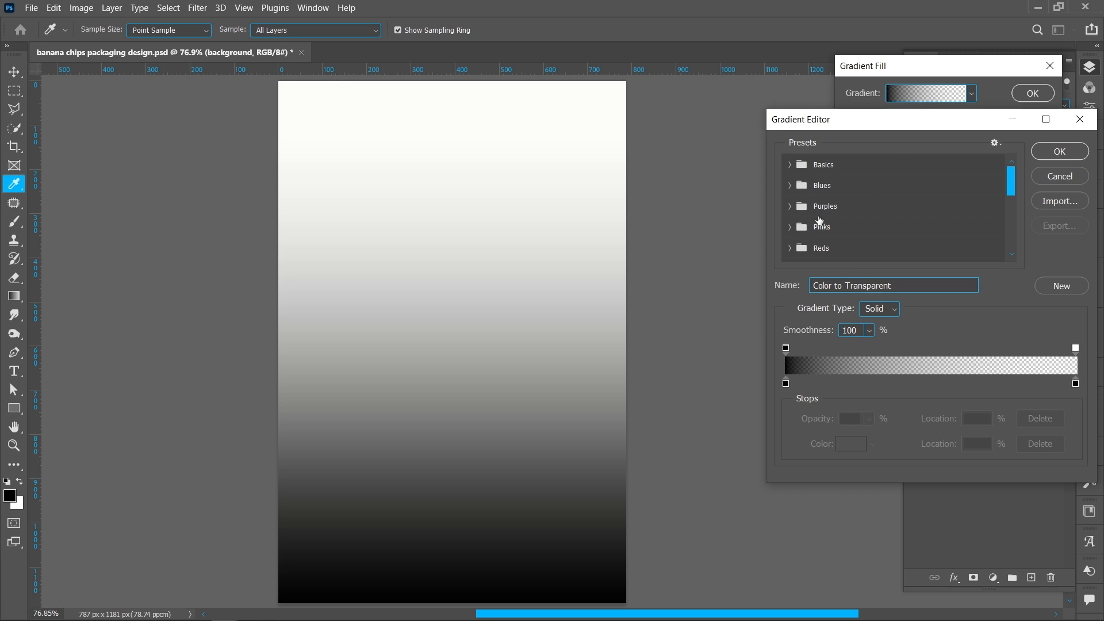
scroll(819, 220, down, 2)
click(785, 235)
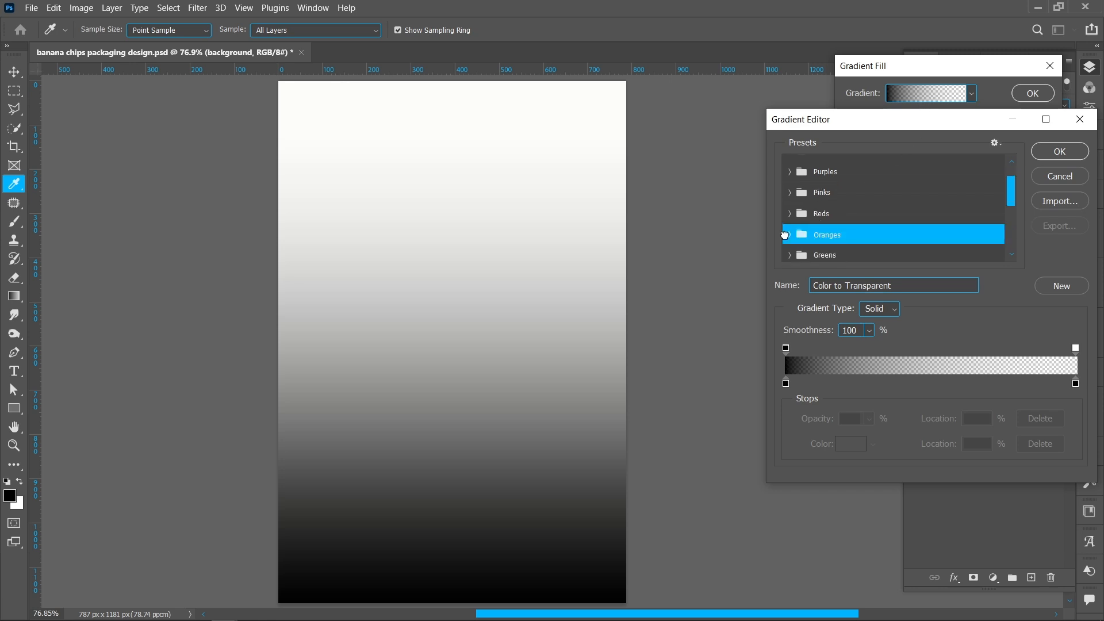
click(790, 235)
scroll(874, 230, down, 1)
click(900, 236)
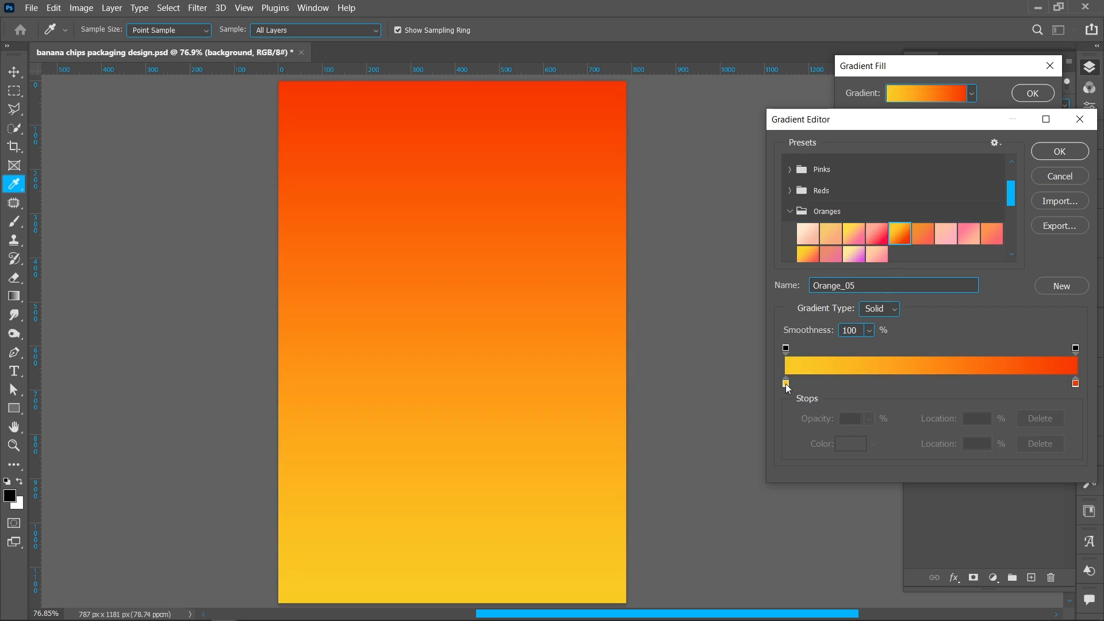
- Set the gradient's left color stop to fab022
click(786, 384)
click(849, 442)
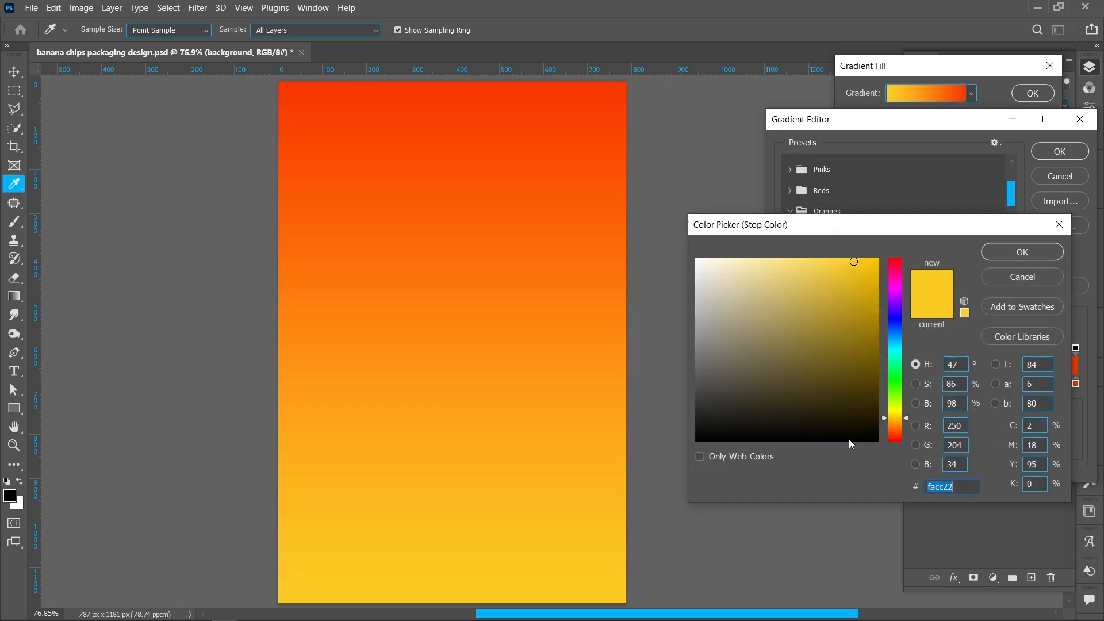
click(894, 421)
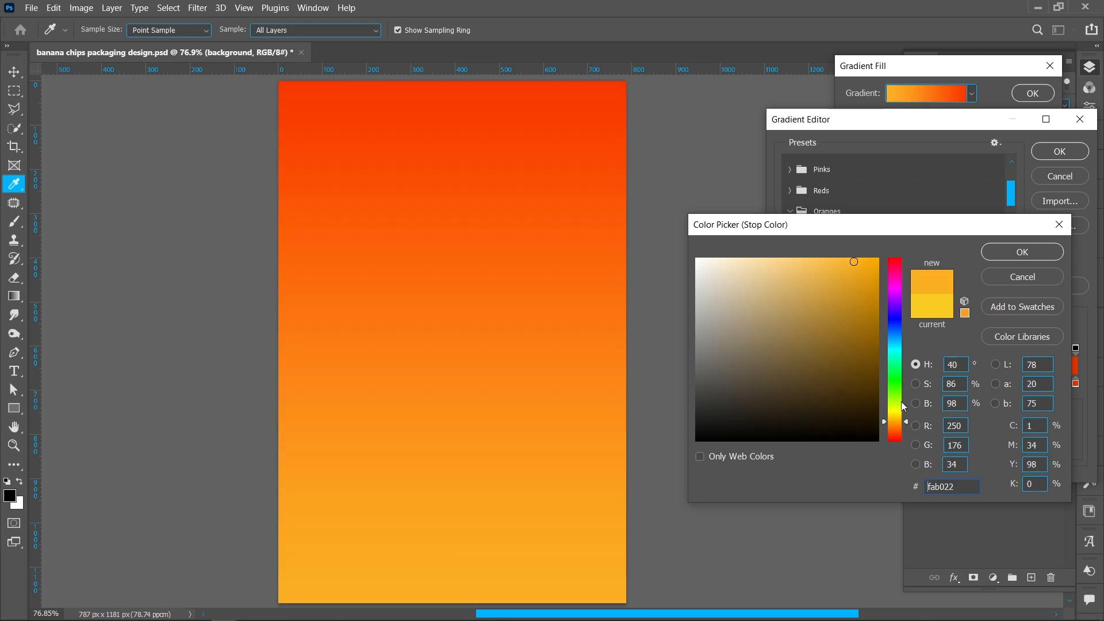
click(994, 253)
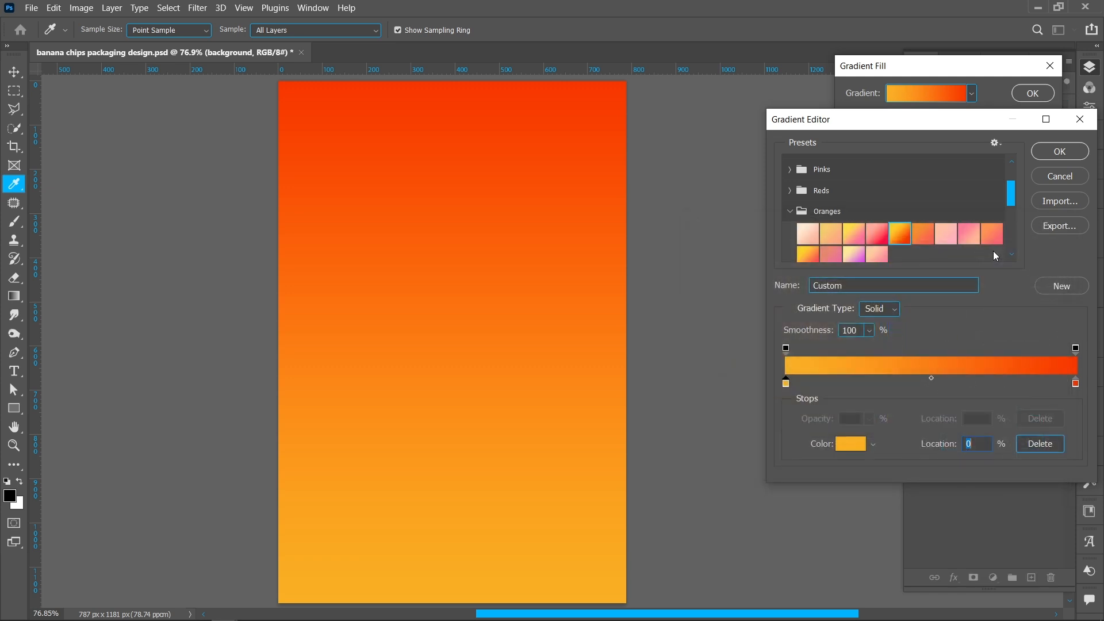
- Move the gradient midpoint to the 59% location and close the Gradient Editor
click(930, 378)
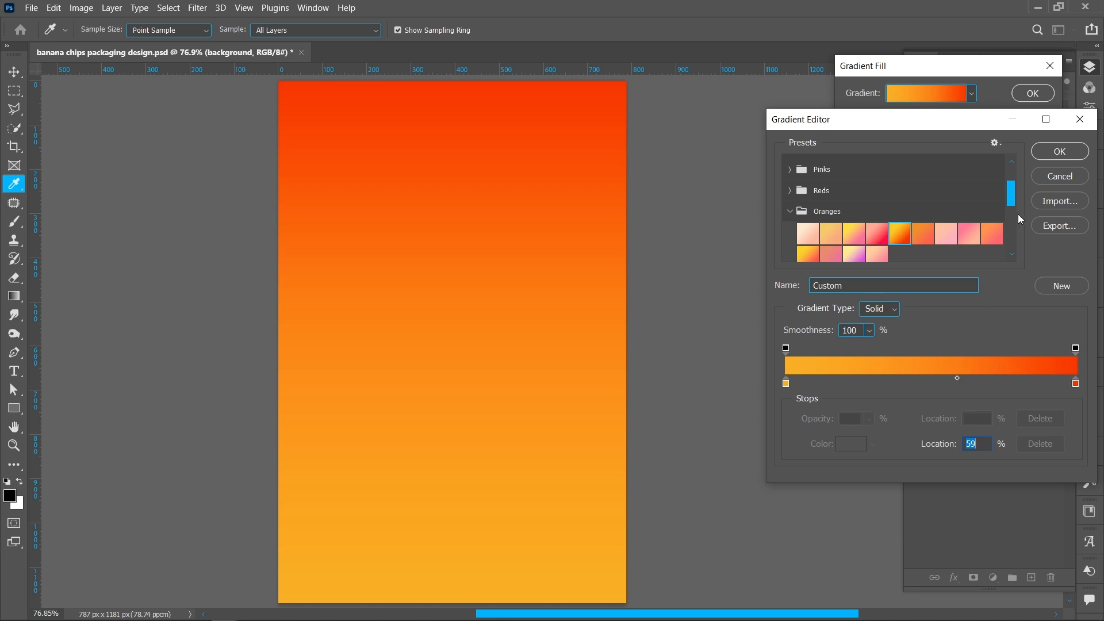
click(1059, 151)
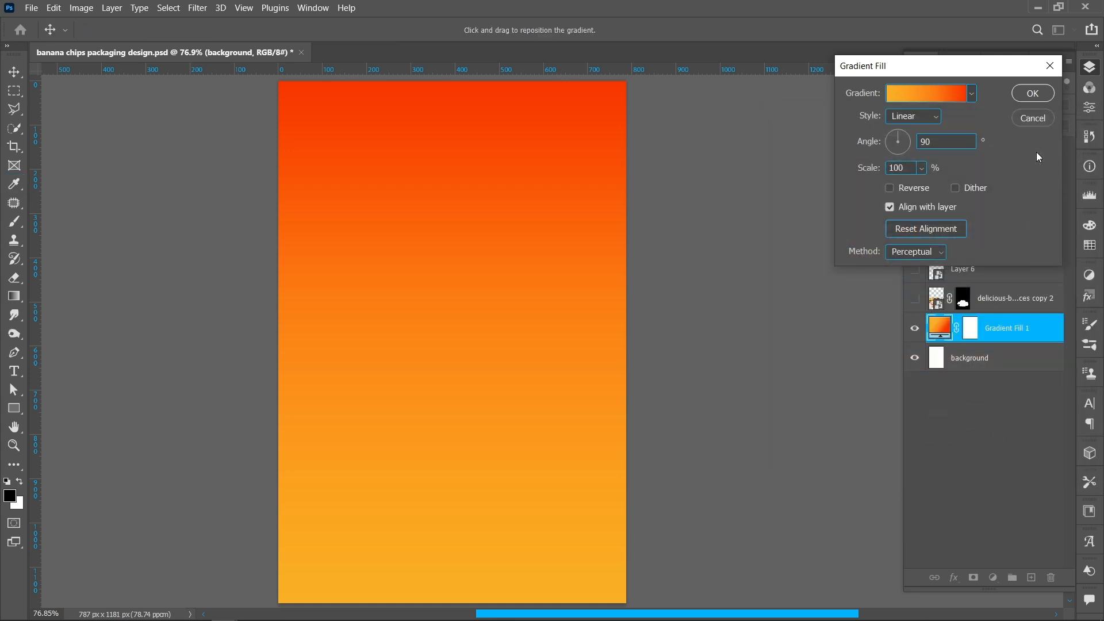
- Reverse the gradient and confirm the Gradient Fill
click(889, 189)
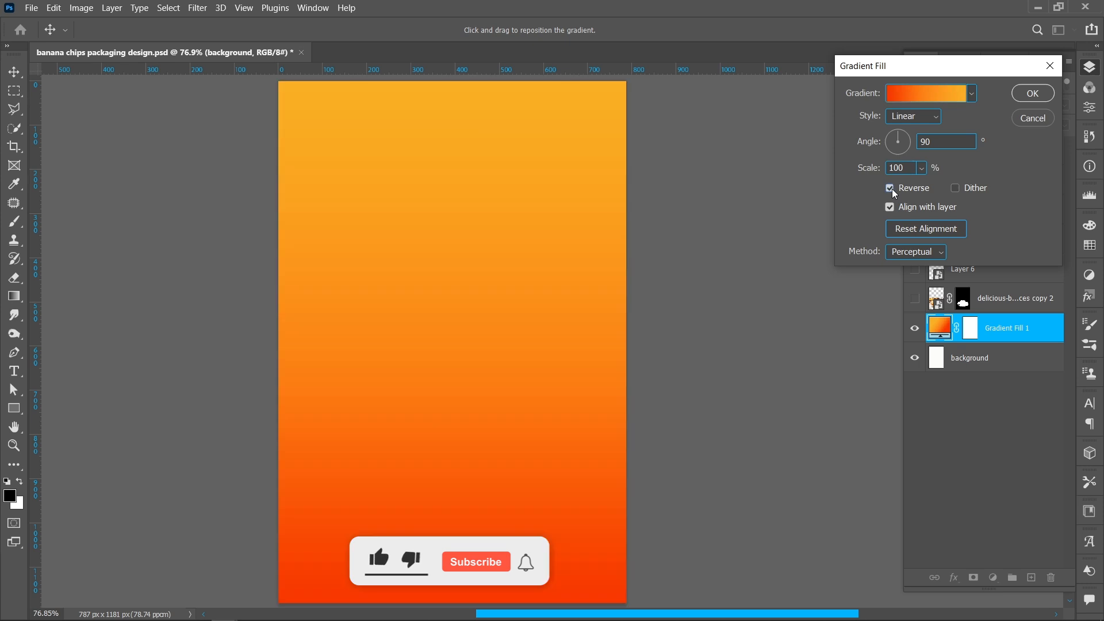
click(1026, 95)
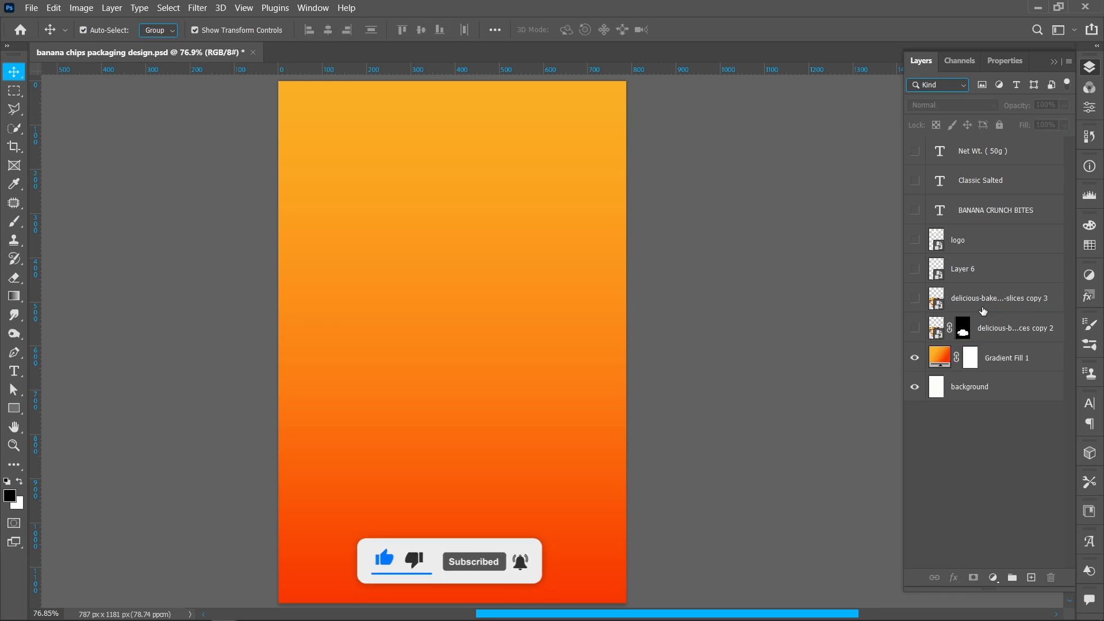
- Show the banana slices photo layer and mask it to the chips via an outline path made into a 0.5 pixel feathered selection
click(983, 311)
click(913, 298)
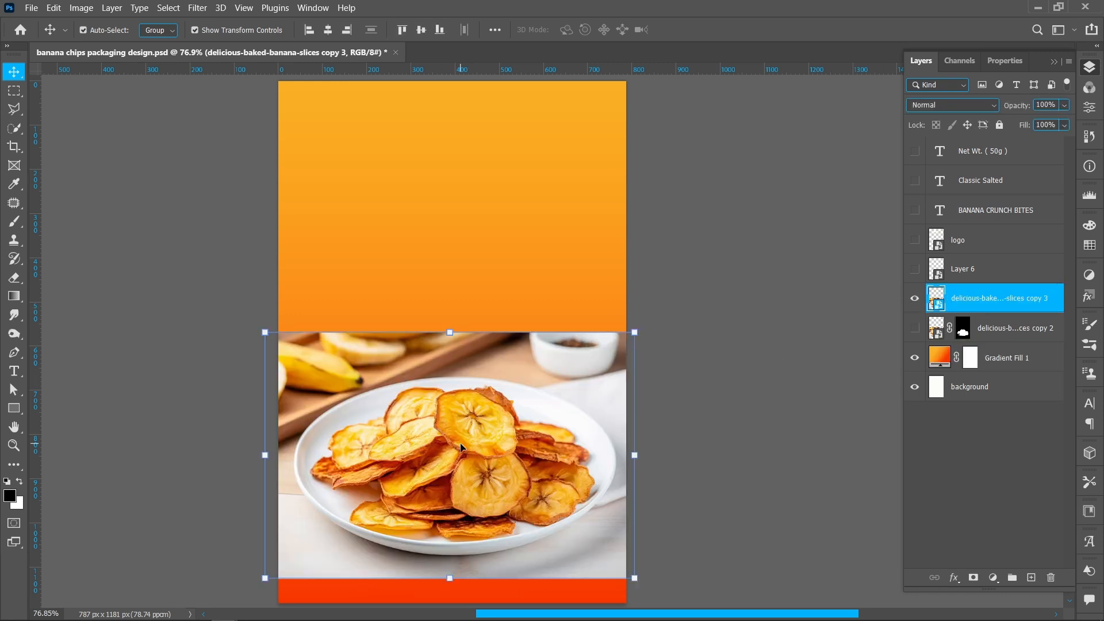
click(14, 353)
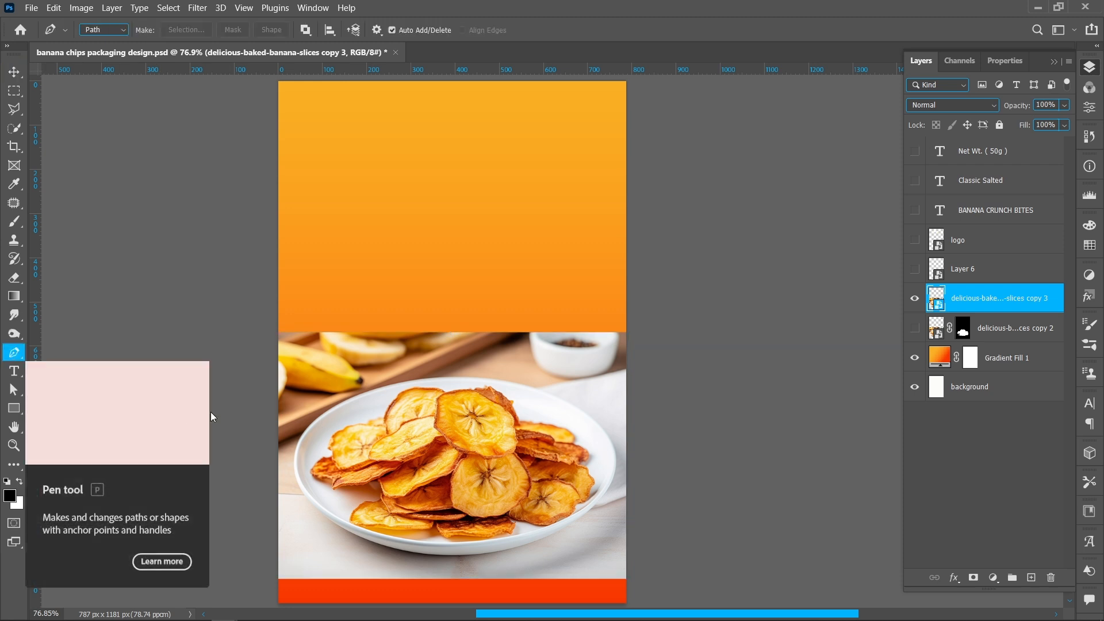
click(459, 464)
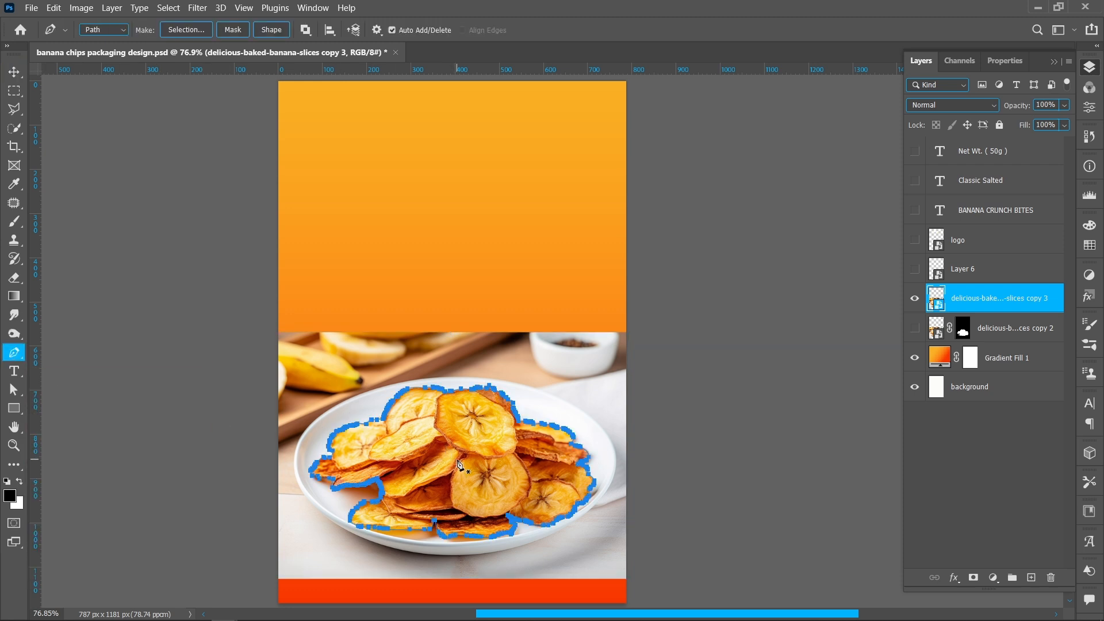
right_click(458, 463)
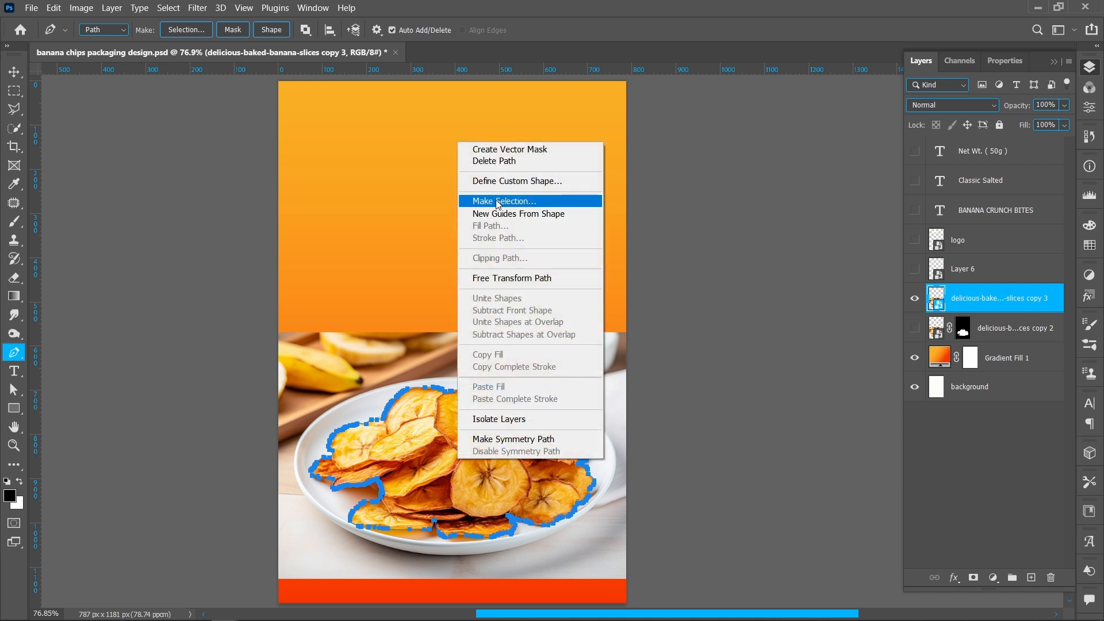
click(563, 202)
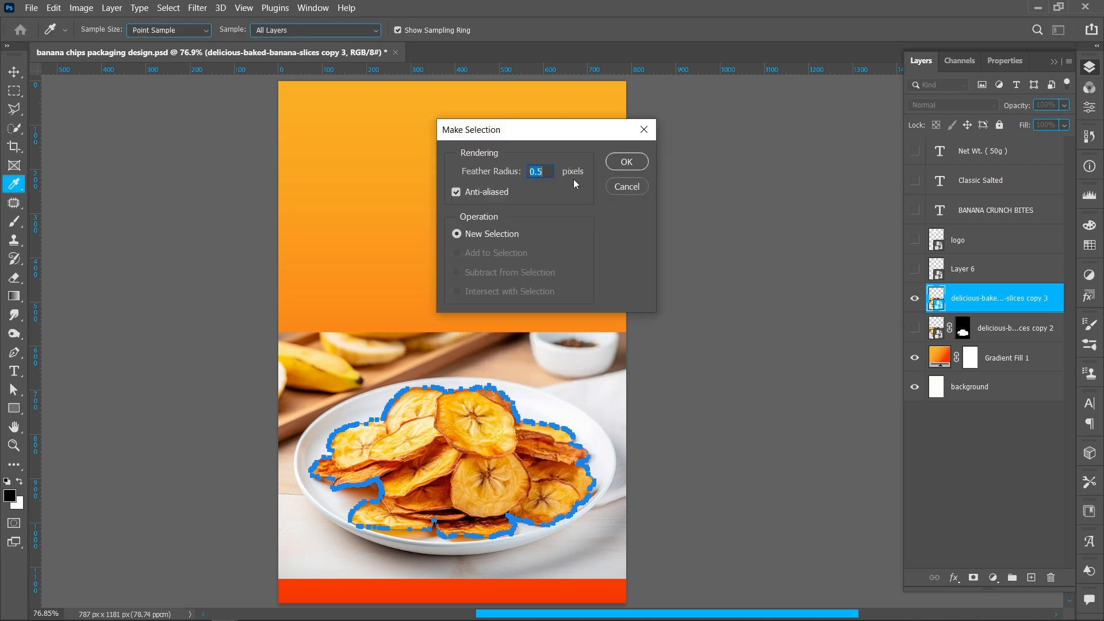
click(626, 162)
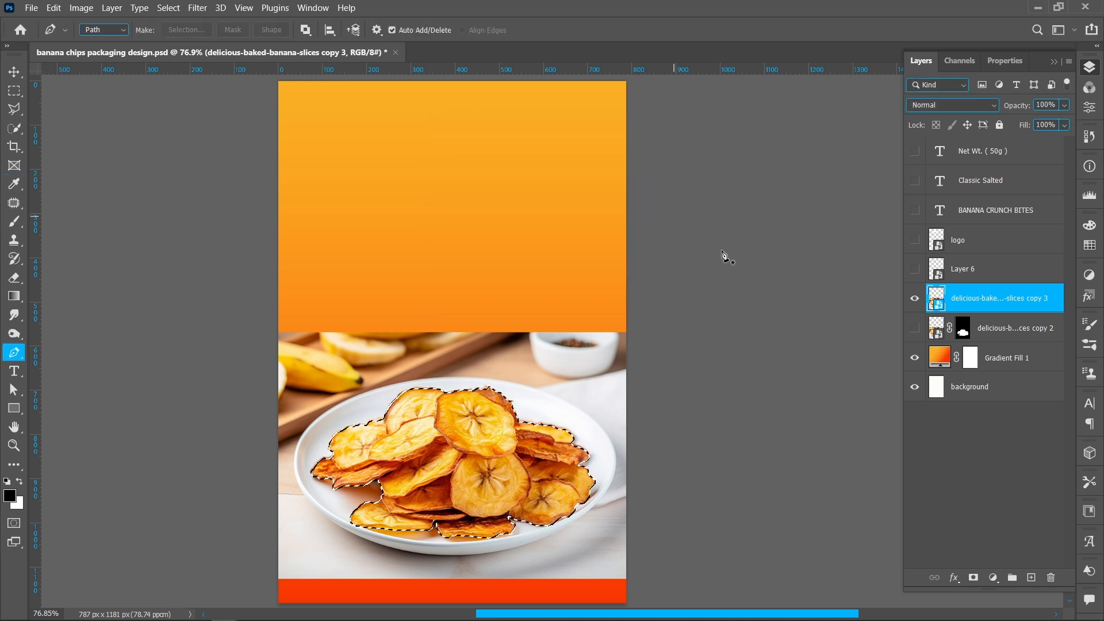
click(973, 577)
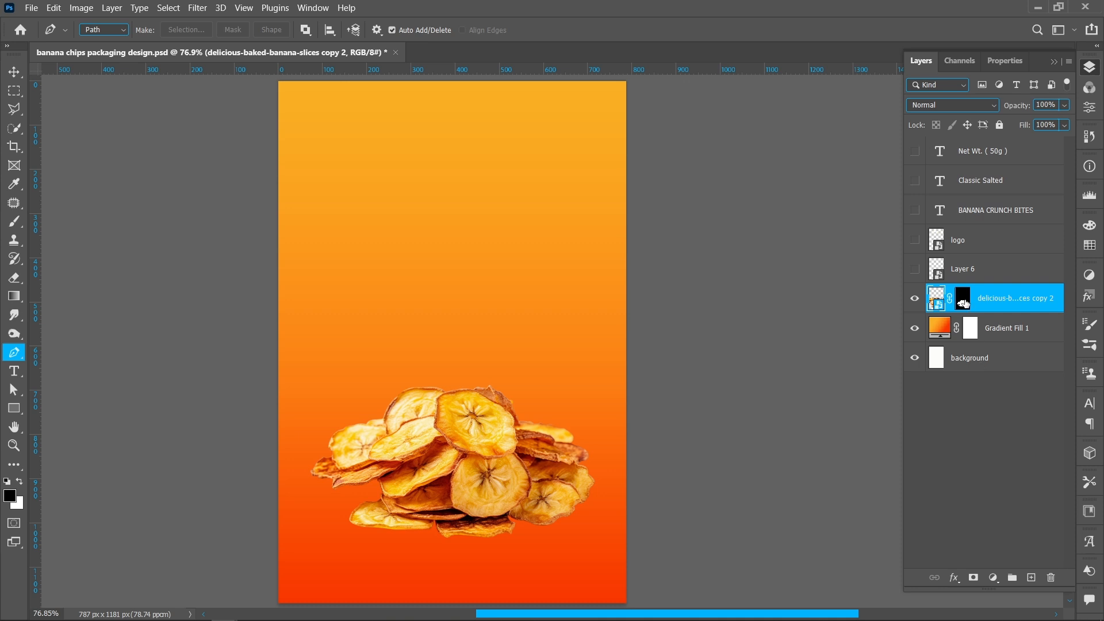
- On a new layer above the gradient fill, paint a black shadow under the chips with a 133 px, 0% hardness brush
click(1016, 336)
click(1031, 578)
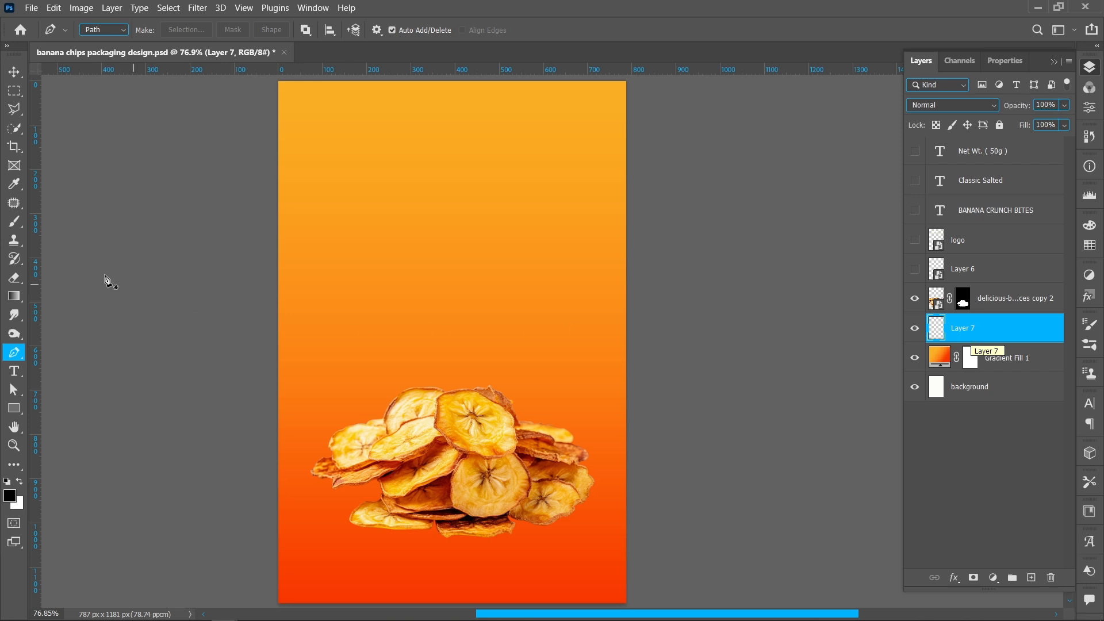
click(5, 227)
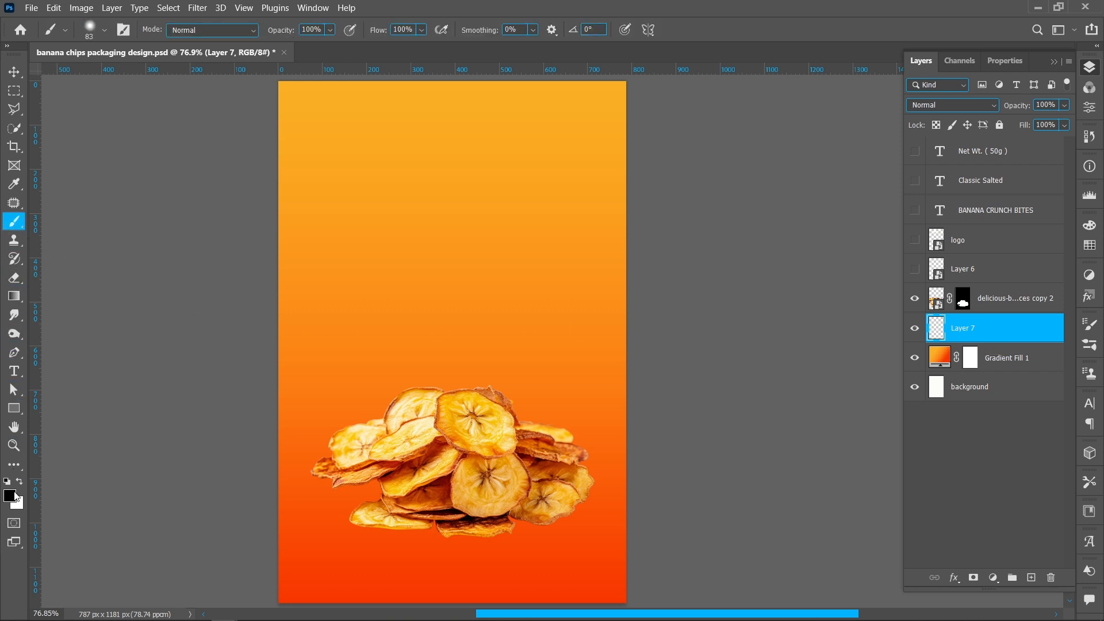
right_click(413, 397)
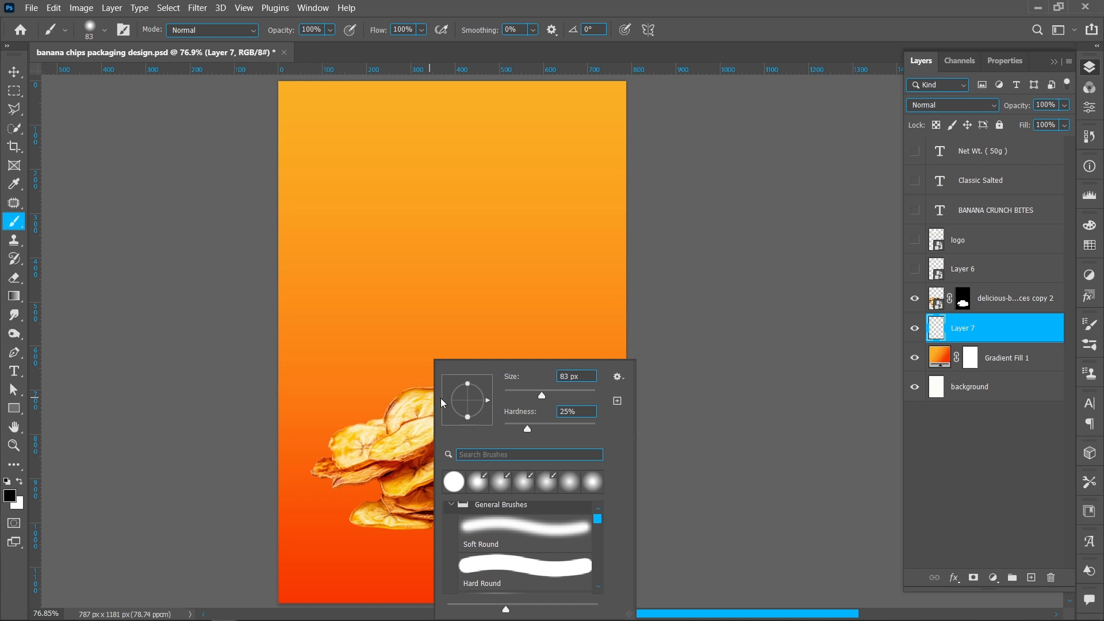
click(558, 393)
drag(526, 428, 502, 428)
click(485, 326)
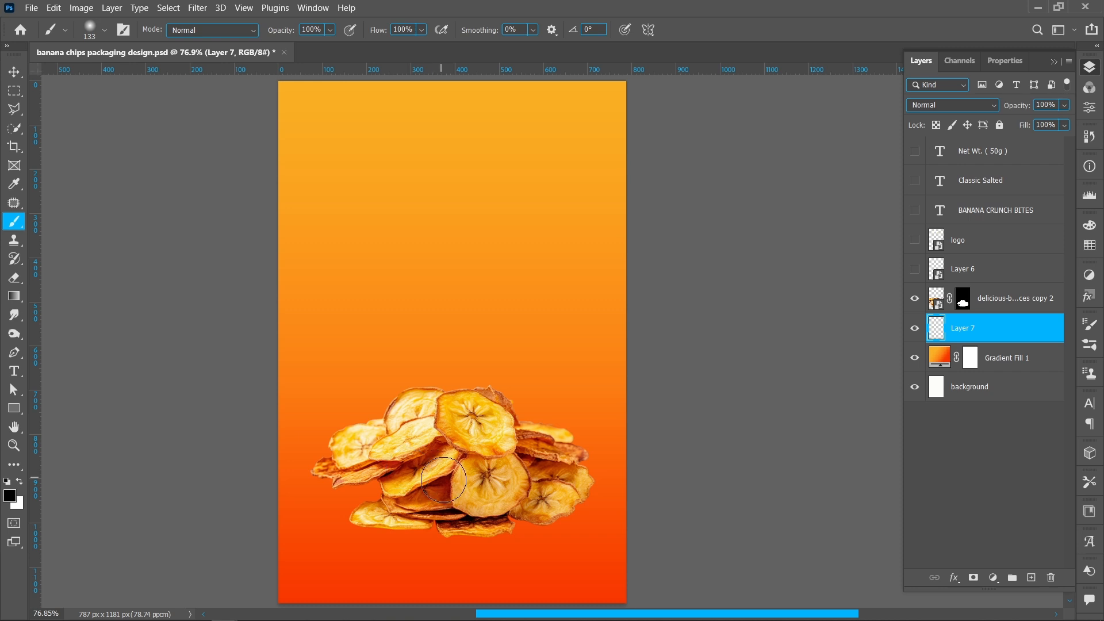
mouse_move(376, 460)
mouse_down()
mouse_move(454, 494)
mouse_move(543, 498)
mouse_move(560, 485)
mouse_up()
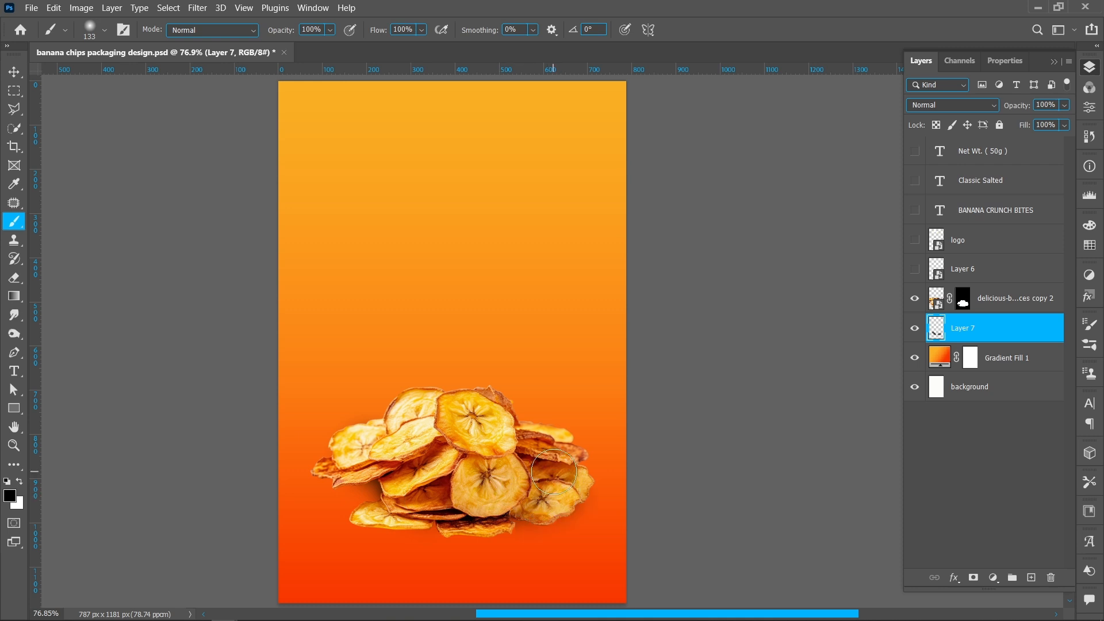
- Reduce the brush to 56 px and paint a tighter shadow along the base of the chips
right_click(438, 493)
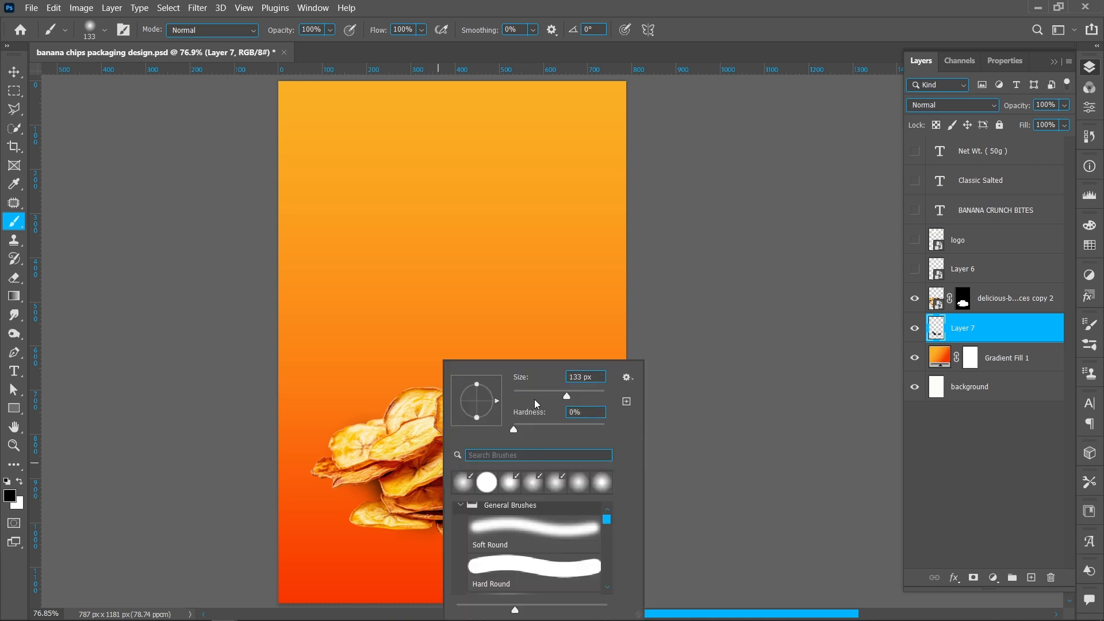
mouse_move(541, 397)
mouse_down()
mouse_move(531, 398)
mouse_move(539, 389)
mouse_up()
key(Return)
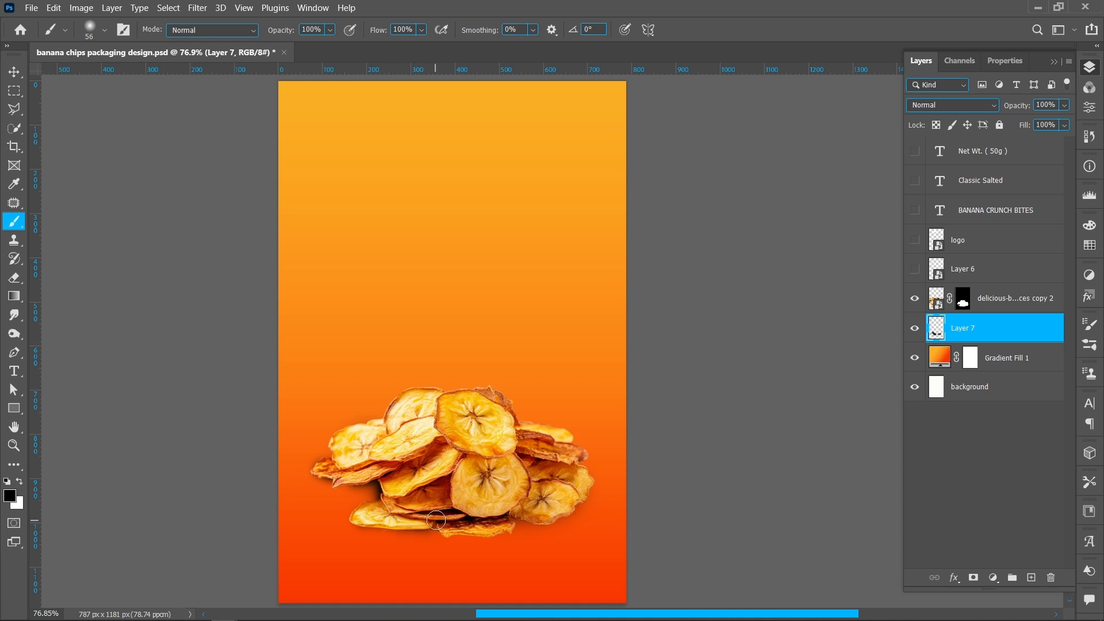
mouse_move(438, 526)
mouse_down()
mouse_move(555, 516)
mouse_move(570, 502)
mouse_up()
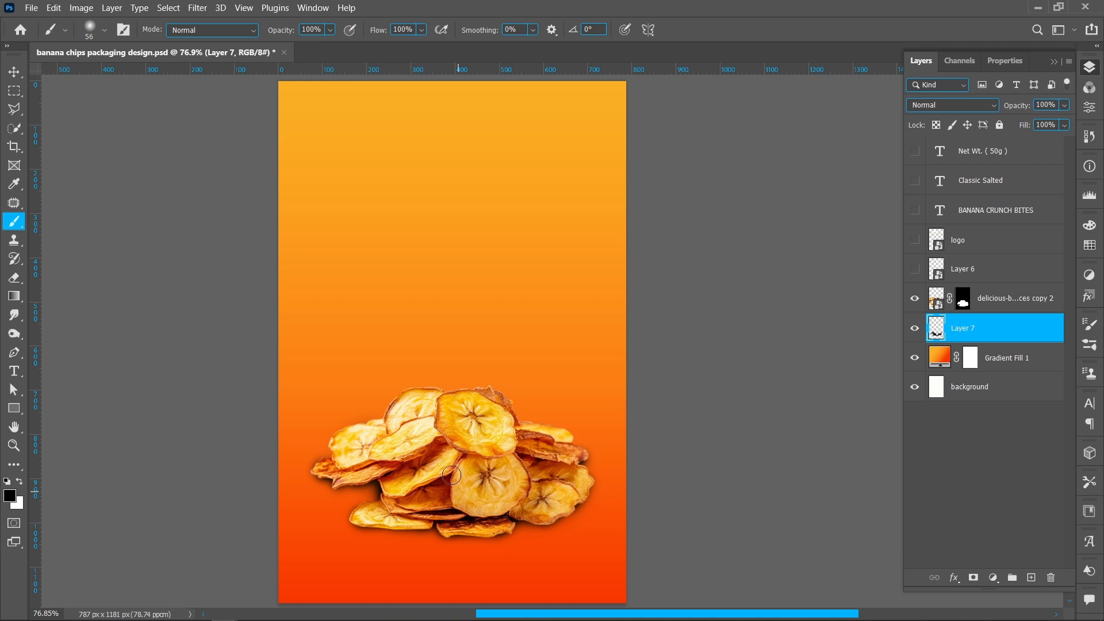
- Apply a Gaussian Blur with a 6 pixel radius to the painted shadow layer
click(211, 7)
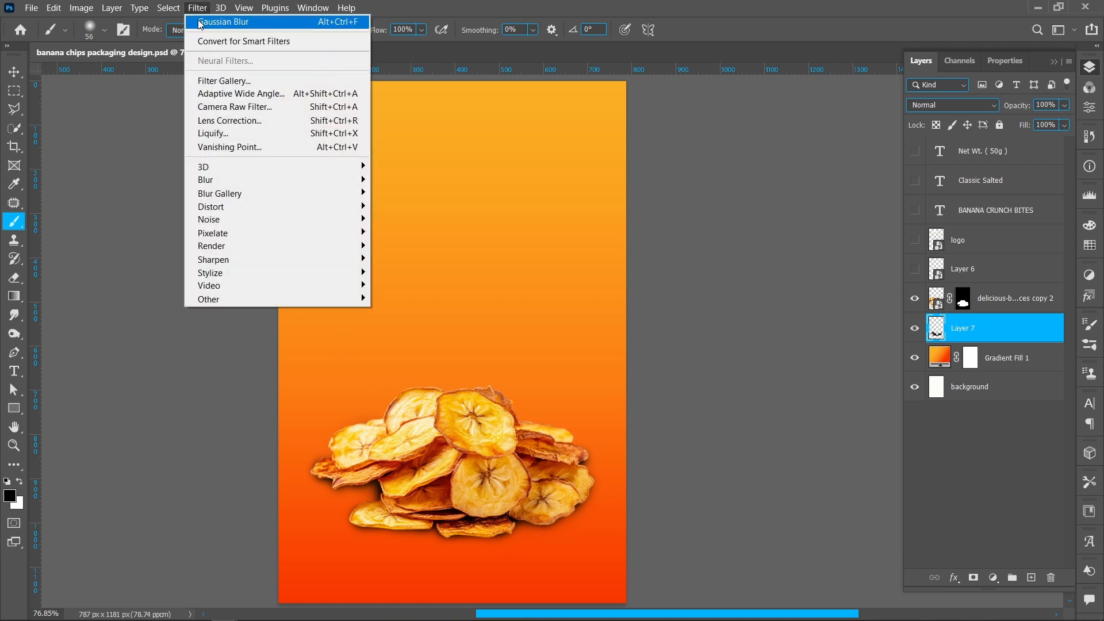
mouse_move(335, 183)
click(408, 239)
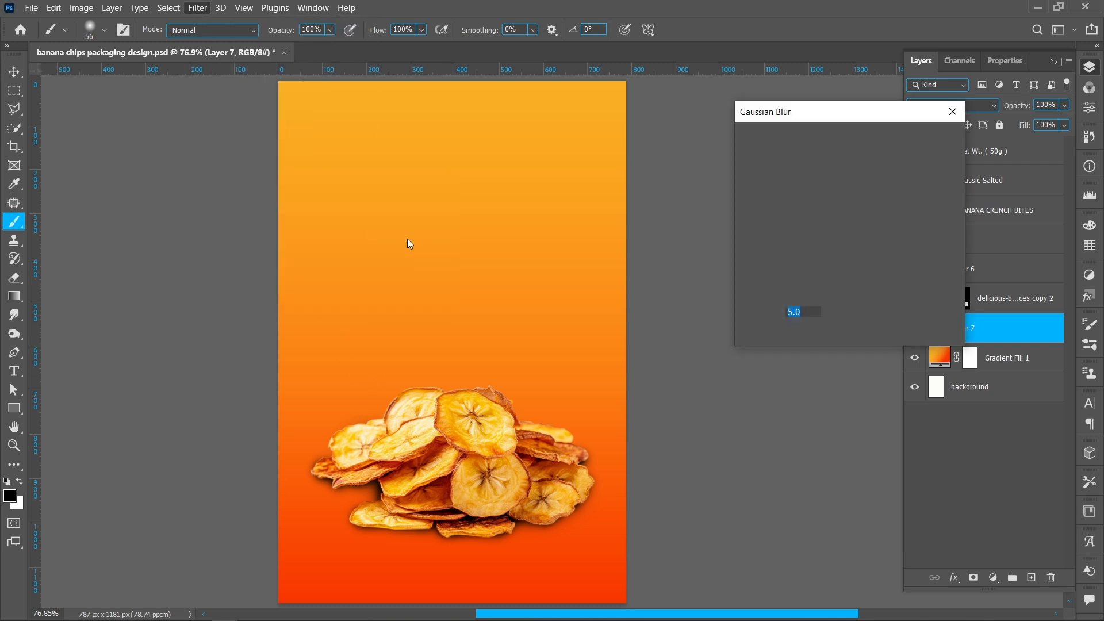
key(Up)
key(Up)
key(Up)
key(Up)
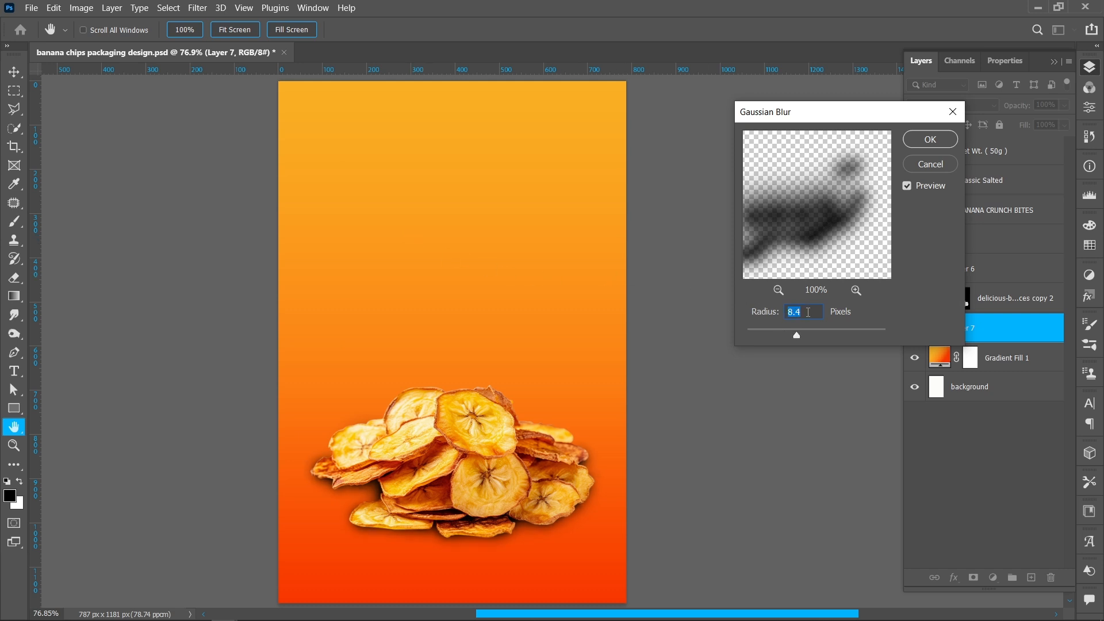
scroll(808, 312, down, 20)
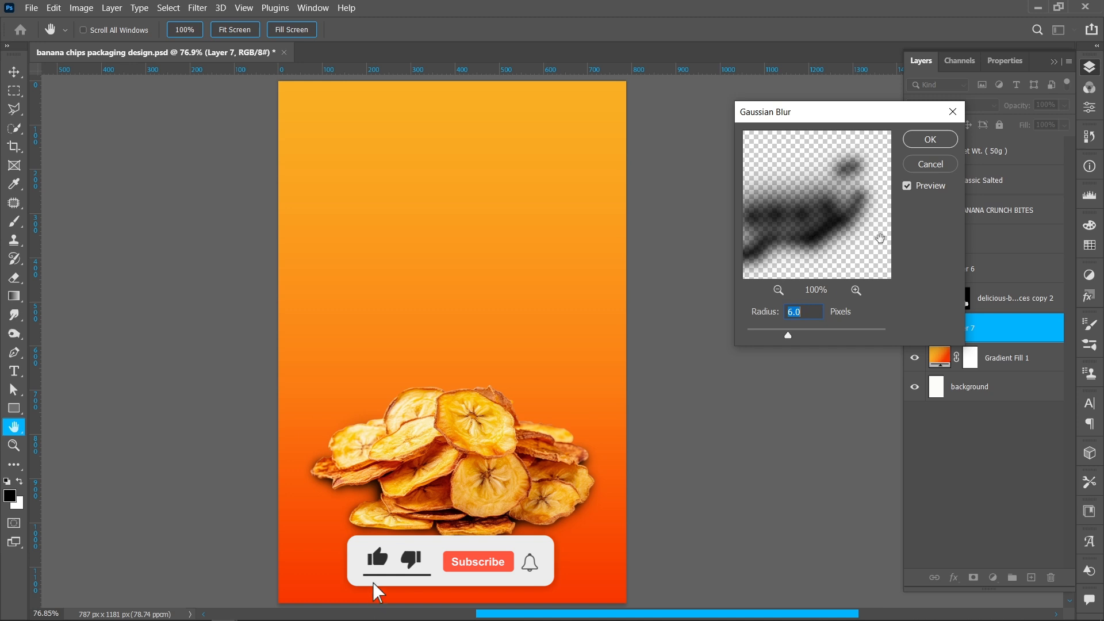
click(937, 141)
- Set the shadow layer's blend mode to Multiply and its opacity to 75%
click(929, 106)
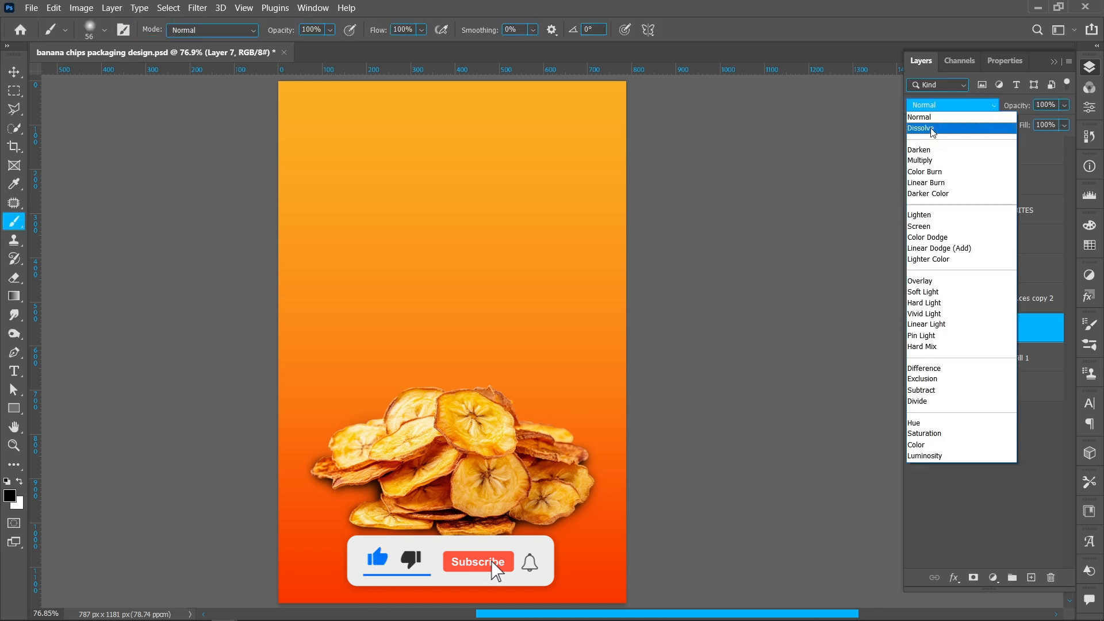
click(931, 162)
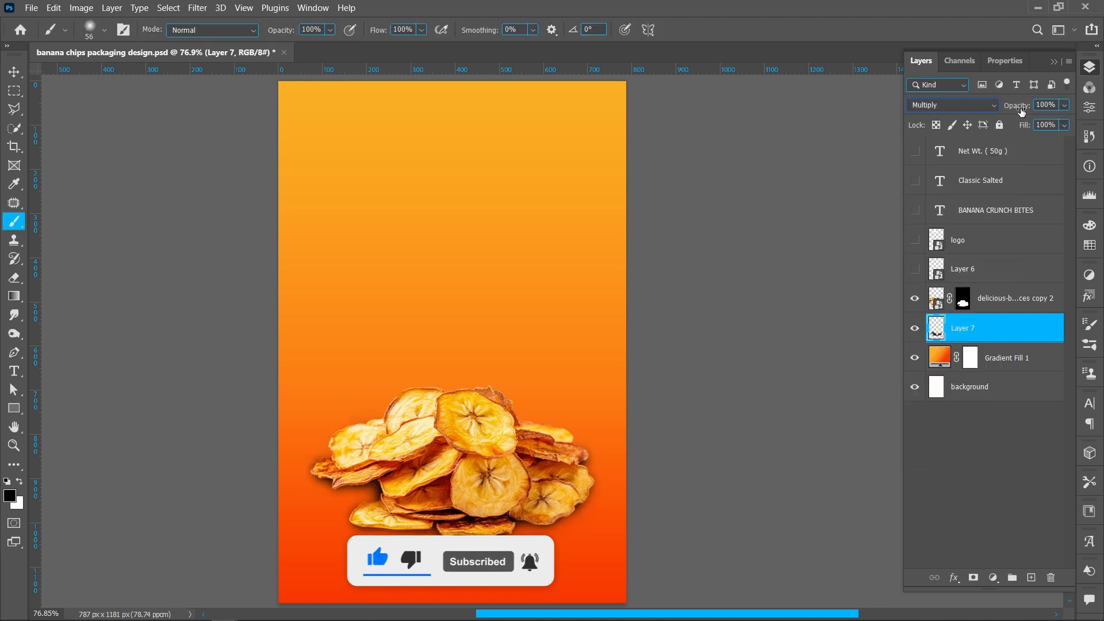
drag(1021, 112, 1004, 111)
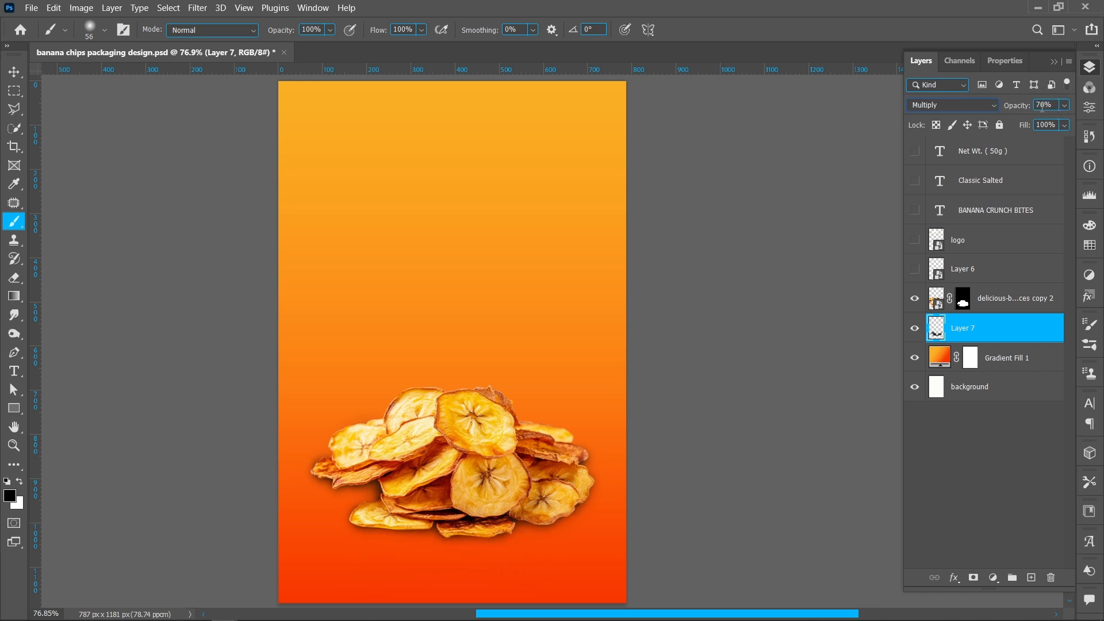
double_click(1041, 107)
key(Return)
- Add a new layer and set the foreground colour to a darker brown sampled from the chips
click(1031, 578)
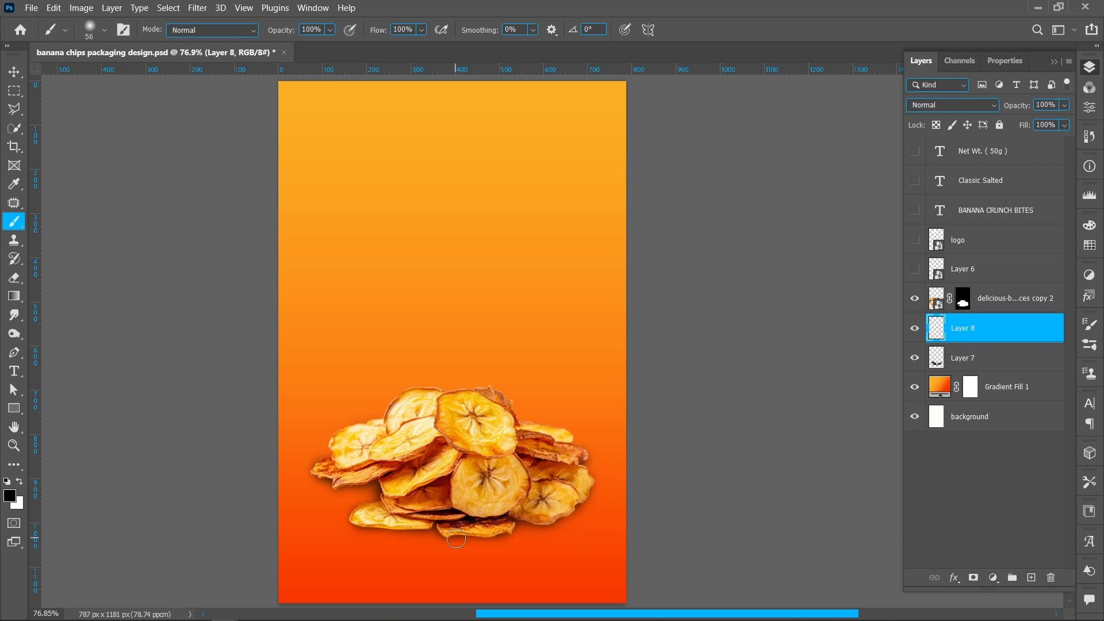
click(14, 184)
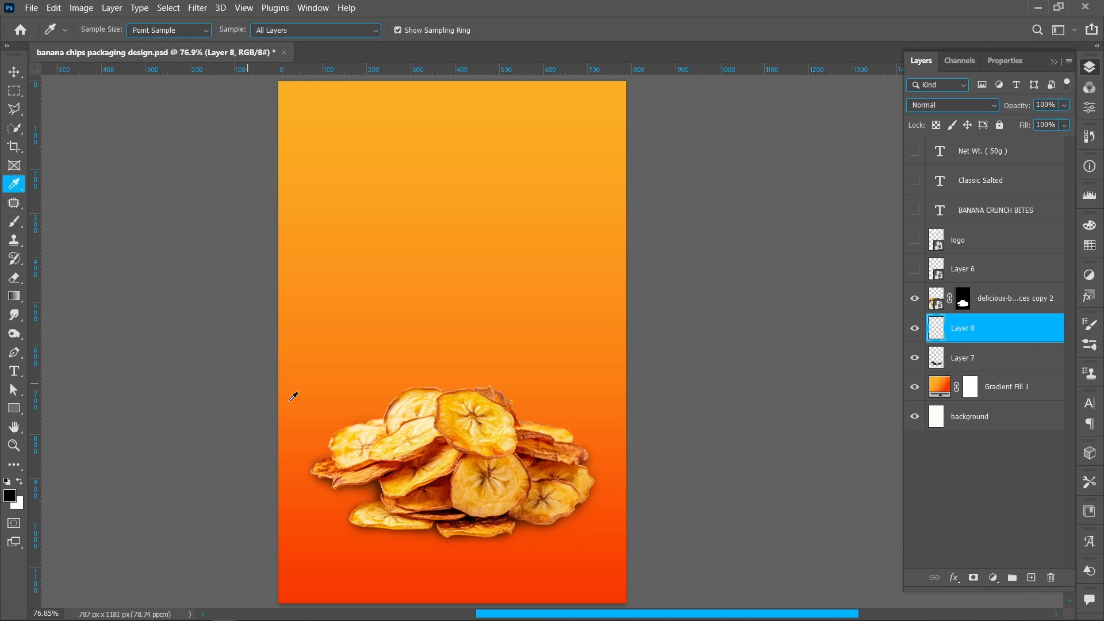
click(437, 444)
click(10, 496)
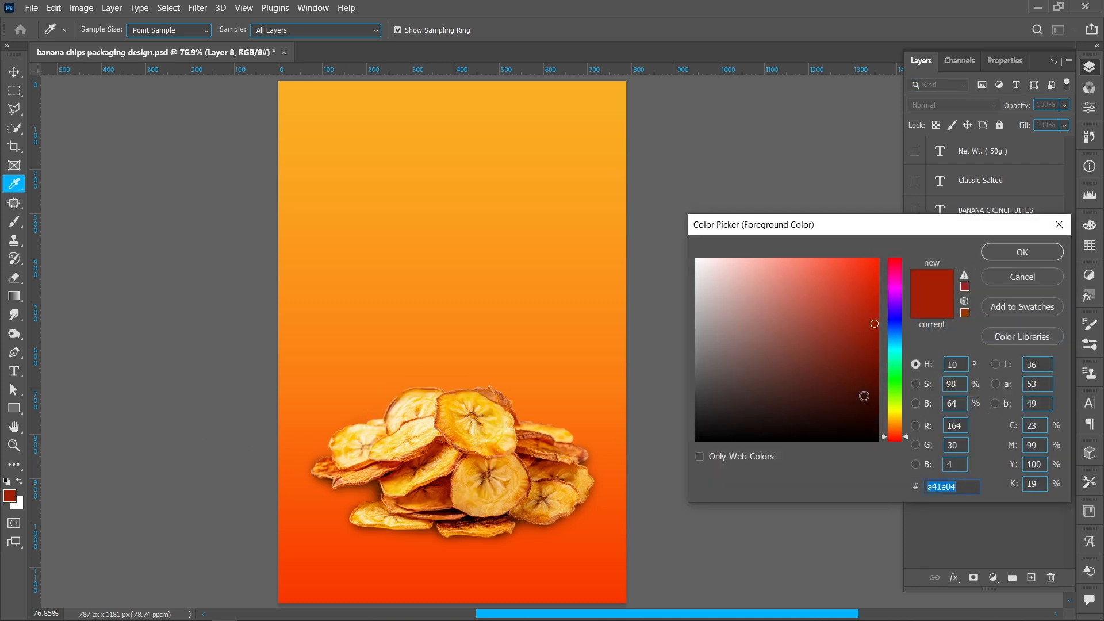
click(879, 382)
click(1022, 252)
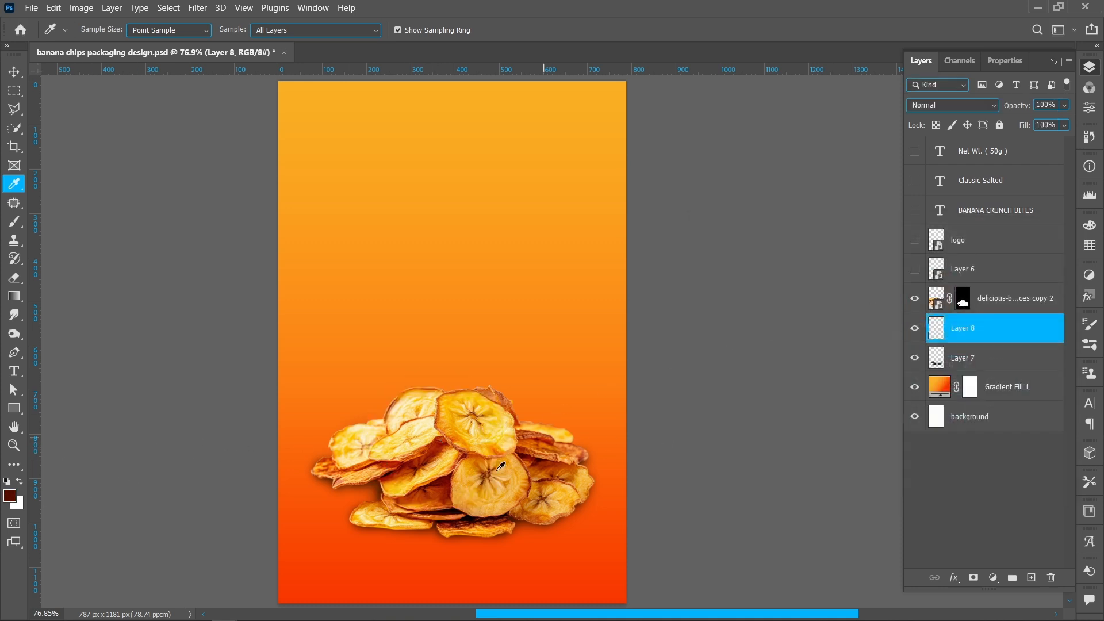
key(b)
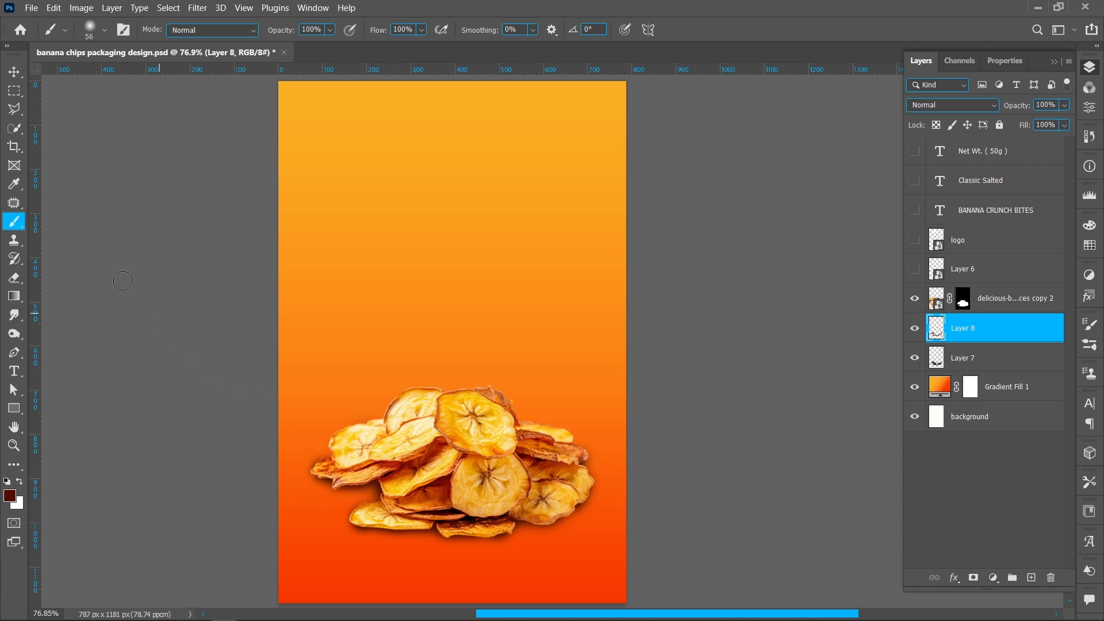
click(14, 277)
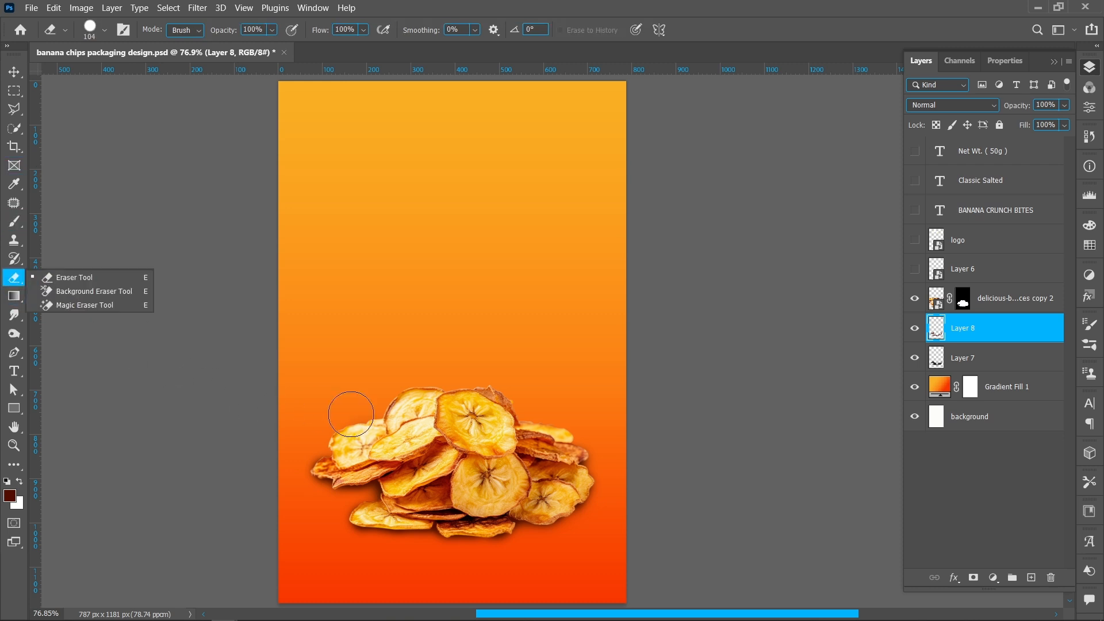
right_click(402, 397)
drag(560, 431, 528, 431)
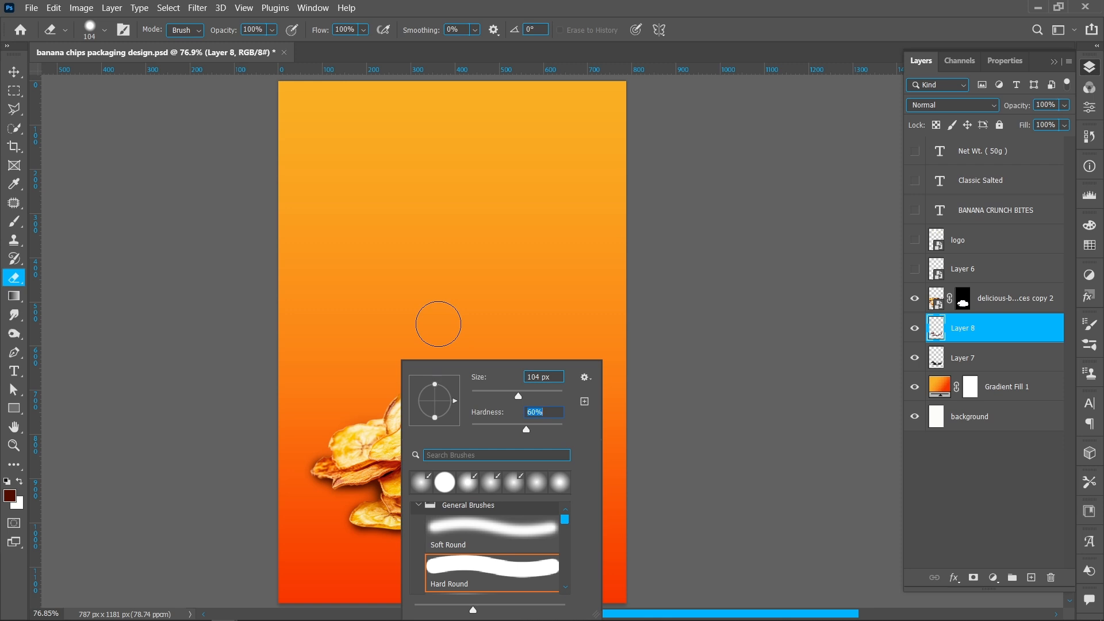
click(438, 324)
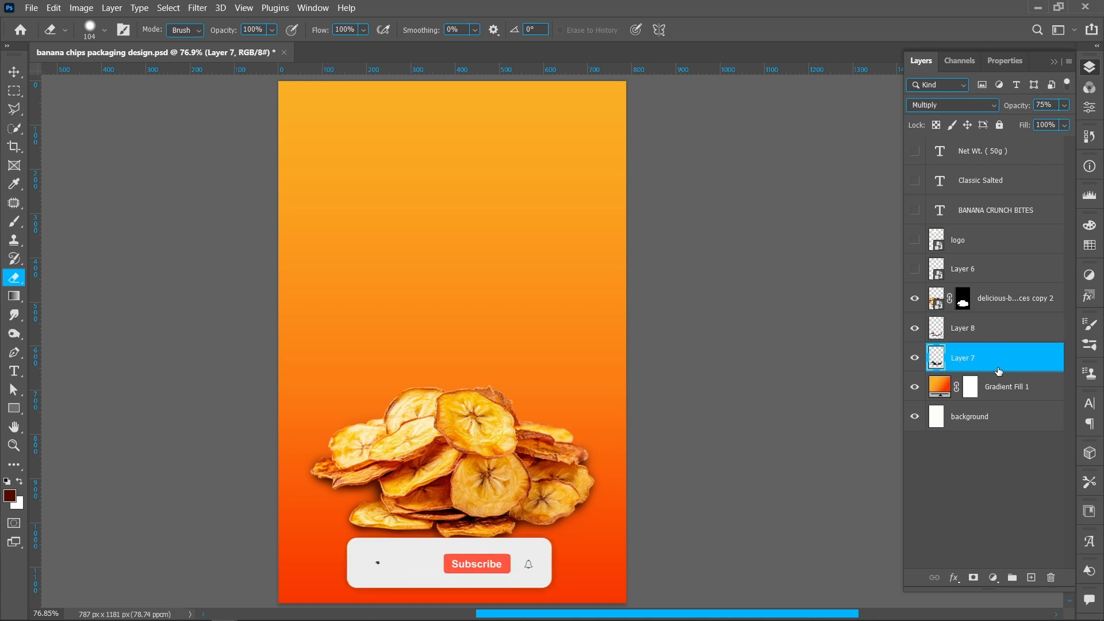
- Select Layer 8 and add another new layer above it
key(alt+bracketleft)
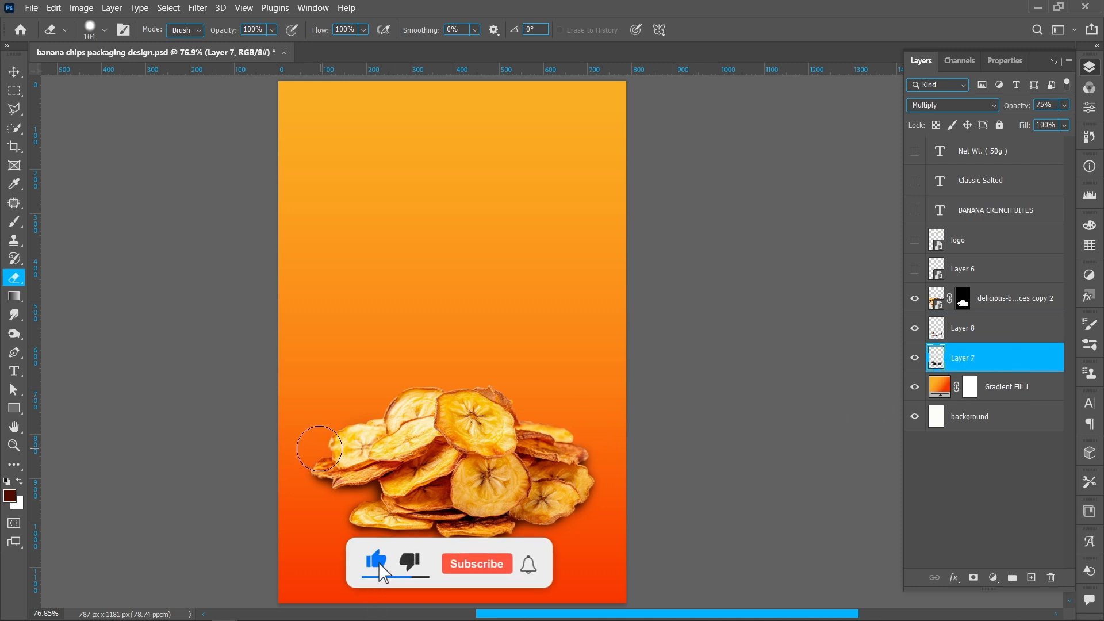
click(1011, 327)
click(1030, 577)
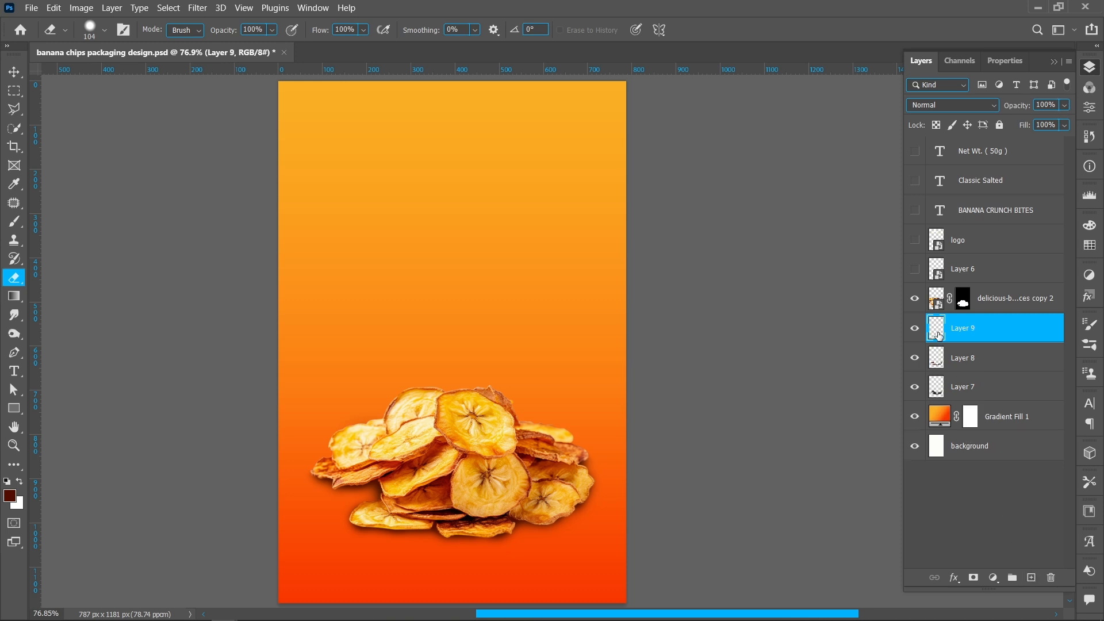
- Paint a broad elliptical shadow beneath the chips with a flattened 600 px, 0% hardness brush
click(14, 220)
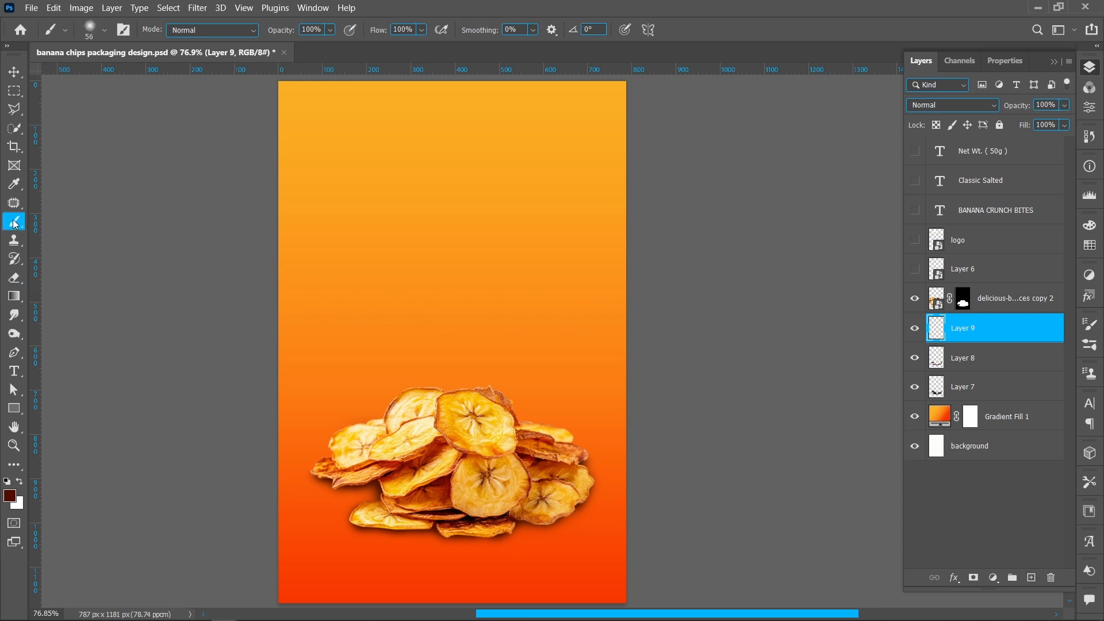
right_click(415, 249)
drag(530, 285, 568, 285)
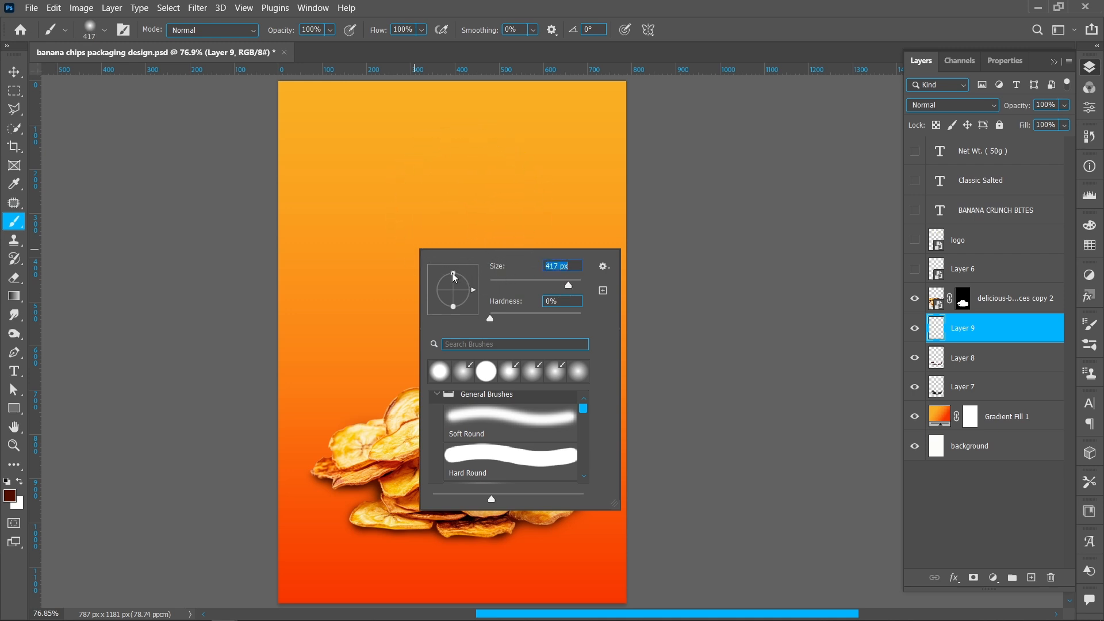
drag(454, 277, 453, 286)
text(600)
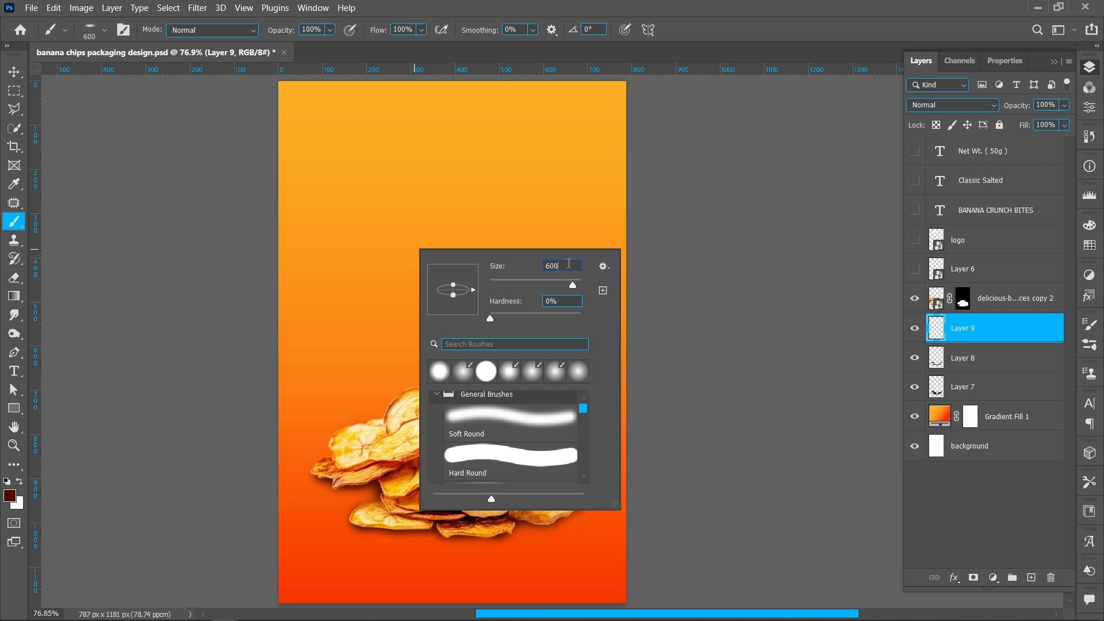
key(Return)
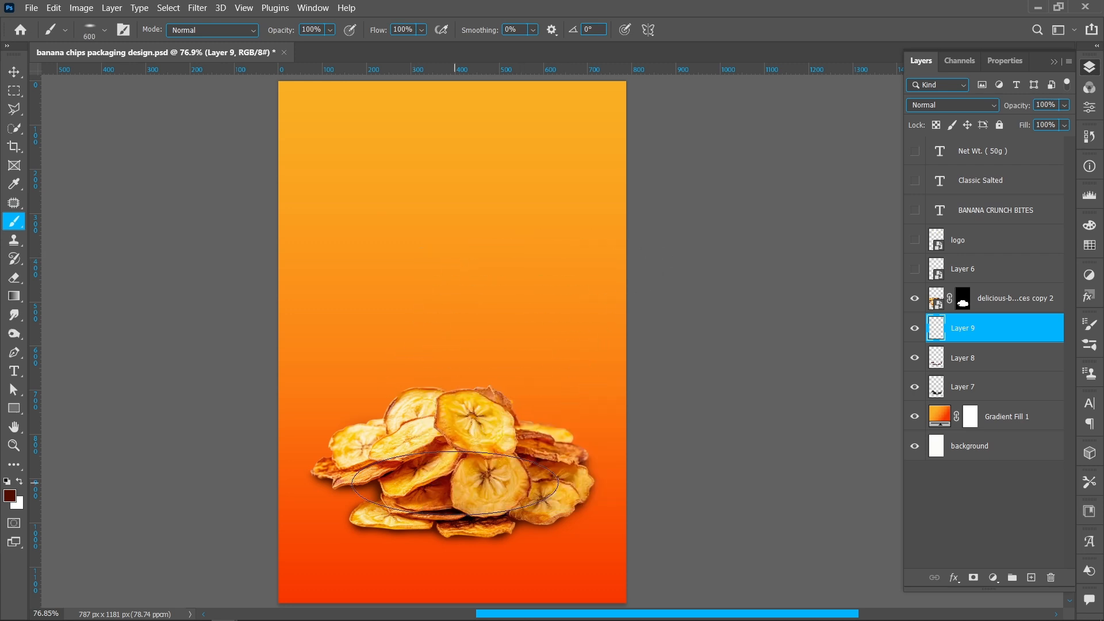
click(454, 483)
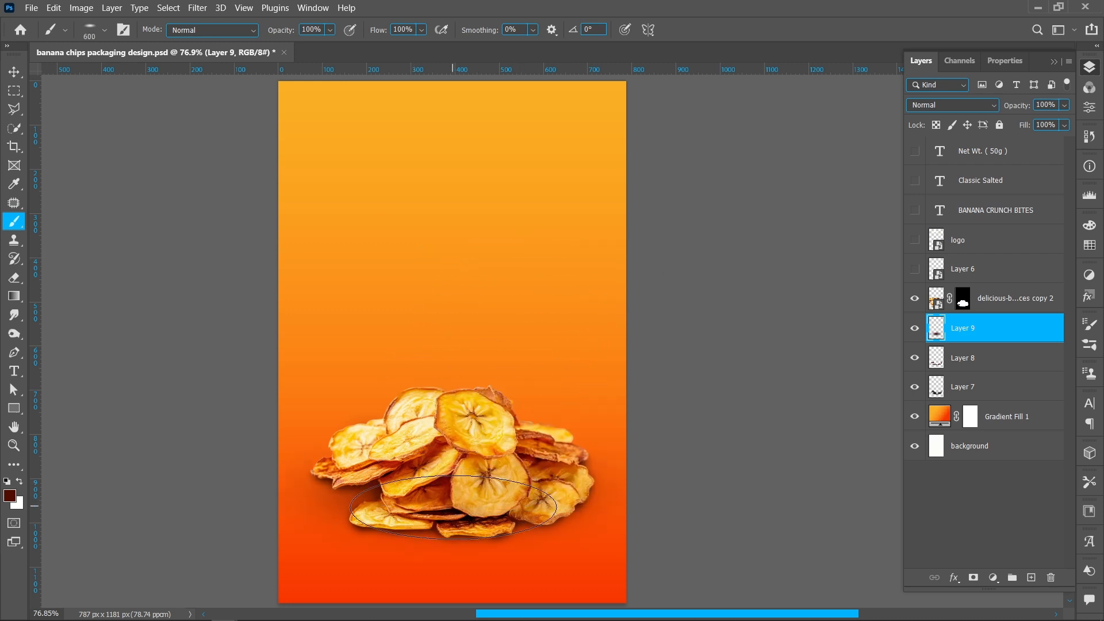
mouse_move(453, 506)
mouse_down()
mouse_move(407, 492)
mouse_move(429, 500)
mouse_move(507, 490)
mouse_move(503, 475)
mouse_move(470, 513)
mouse_move(436, 477)
mouse_move(436, 458)
mouse_move(480, 466)
mouse_up()
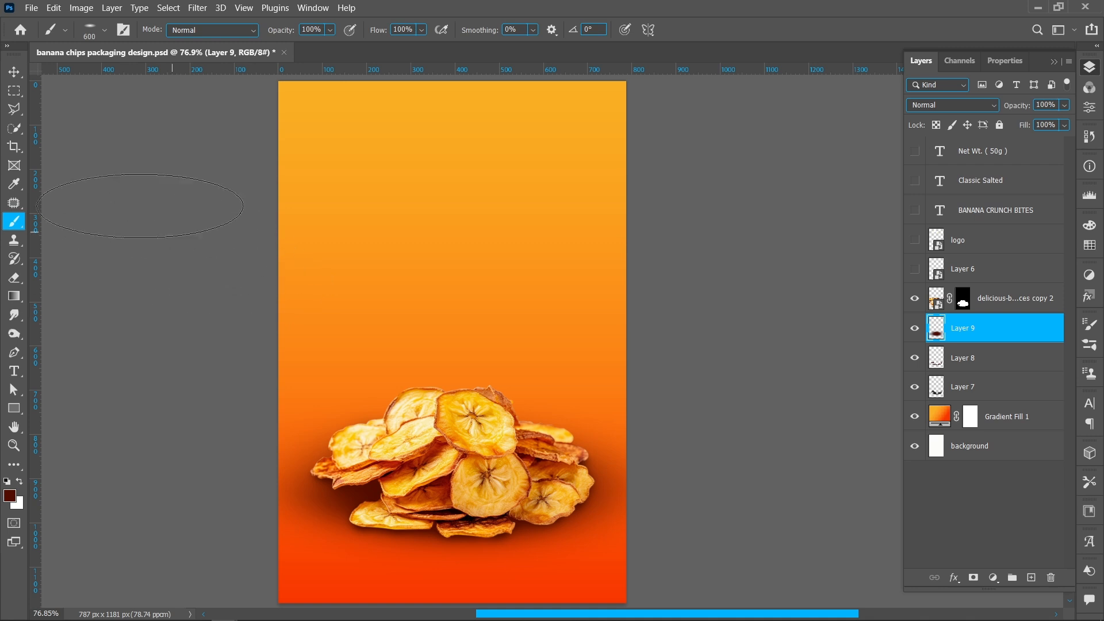
- Set the new shadow layer to Multiply blend mode at 40% opacity
click(14, 72)
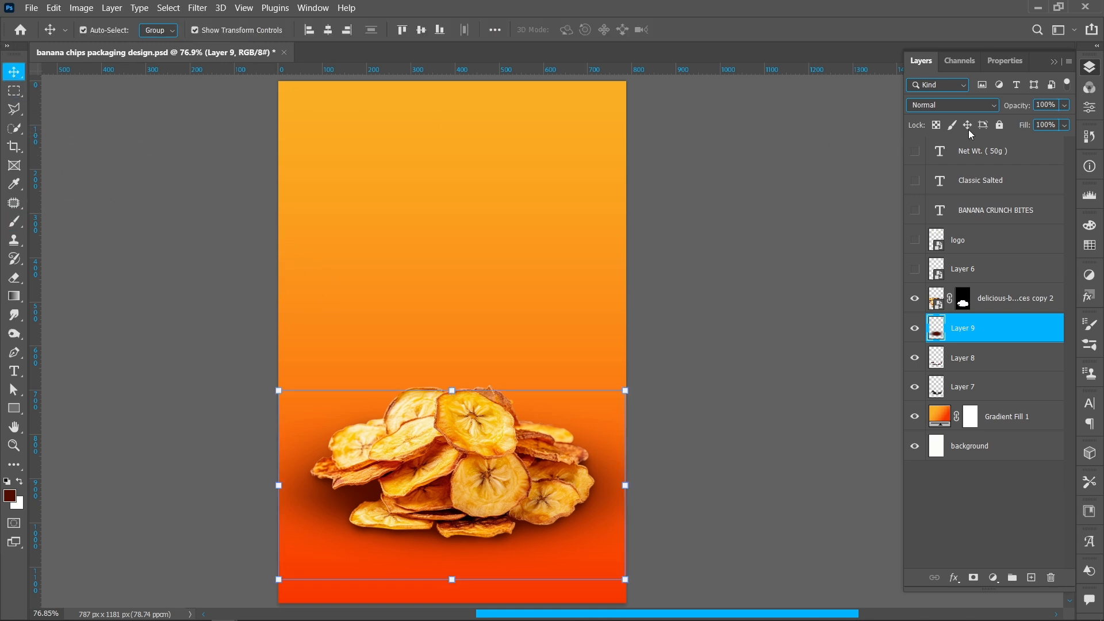
click(991, 104)
click(979, 161)
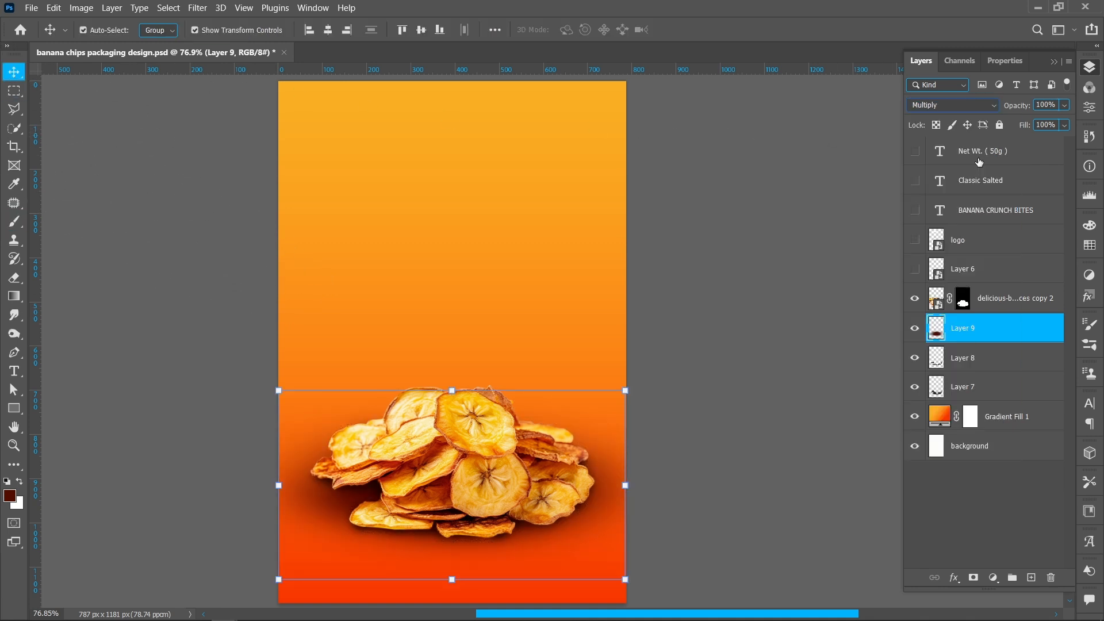
click(1047, 105)
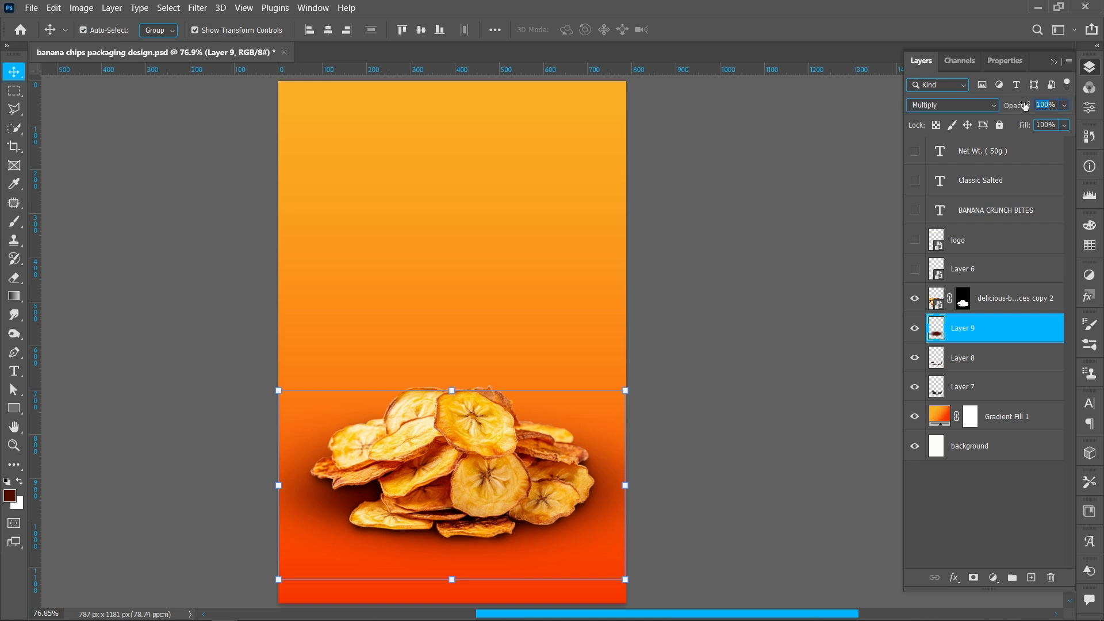
text(40)
key(Return)
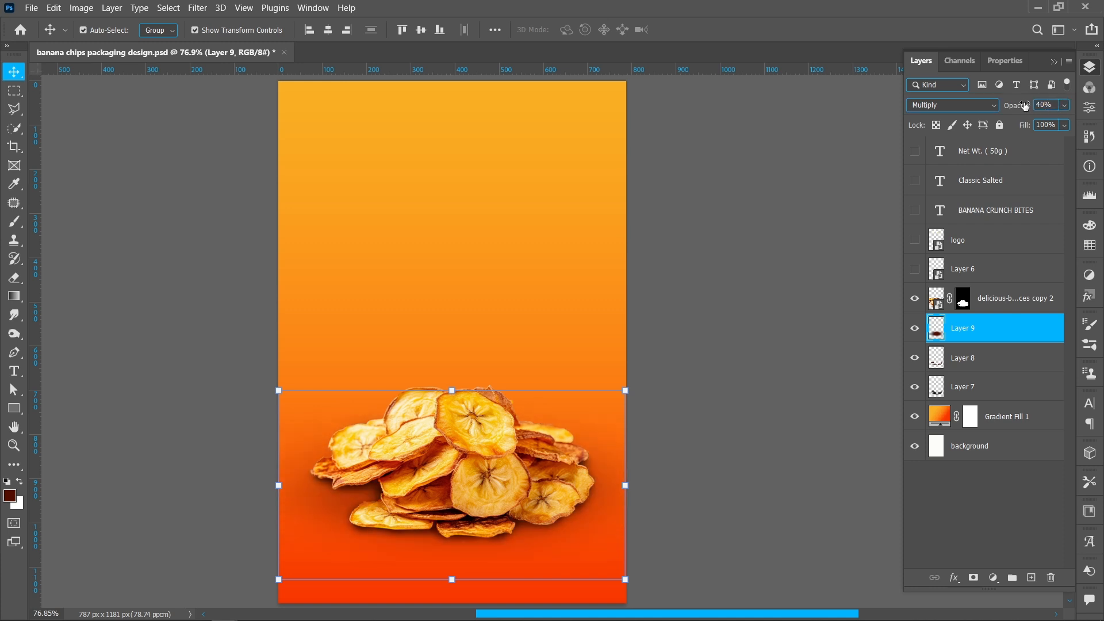
- Duplicate the single banana chip and place the copy, rotated and resized, at the upper right edge
click(754, 366)
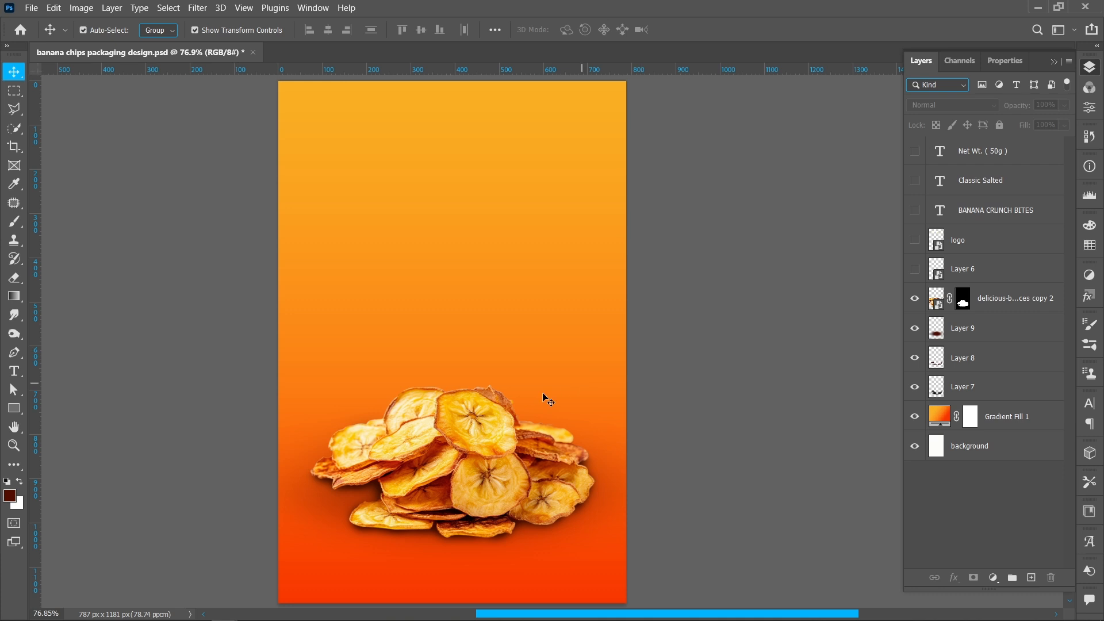
click(480, 431)
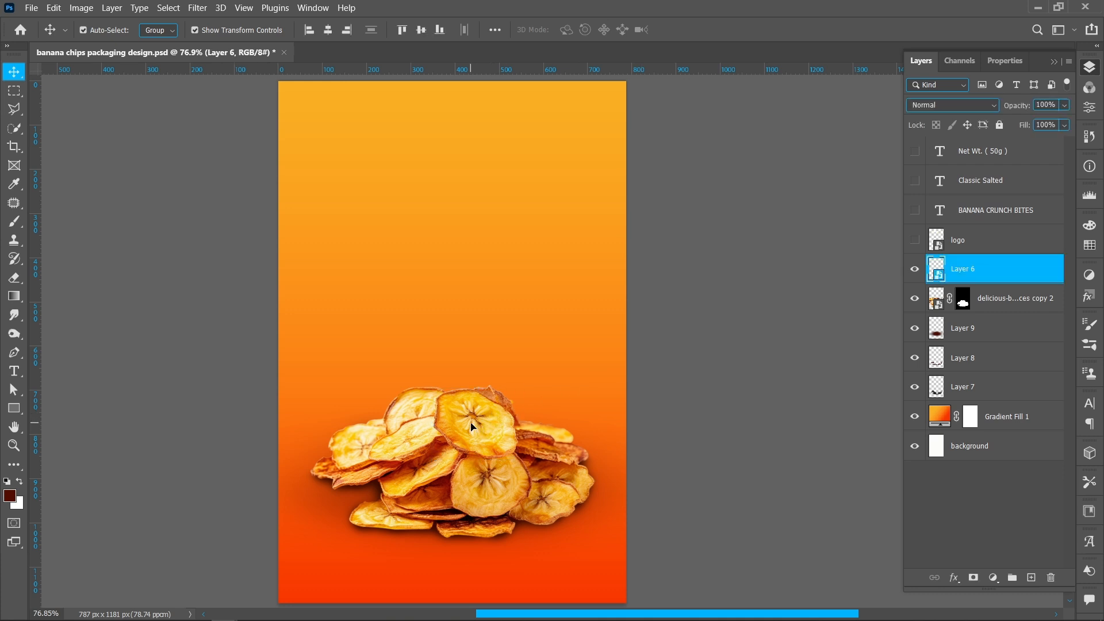
drag(468, 419, 494, 211)
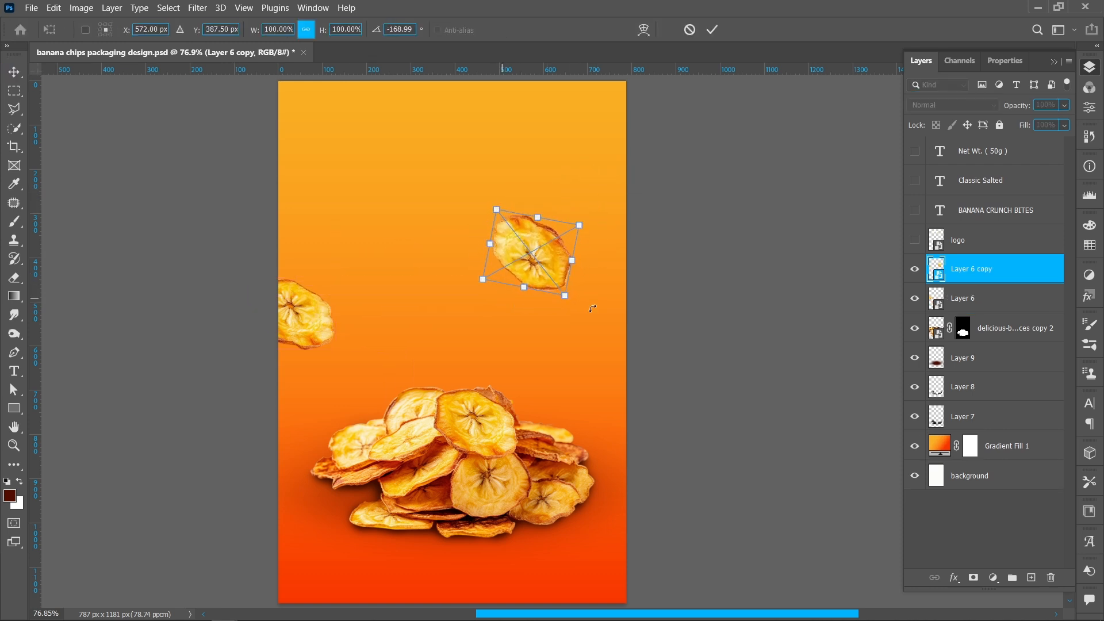
drag(564, 295, 556, 284)
drag(484, 275, 480, 301)
drag(539, 260, 618, 246)
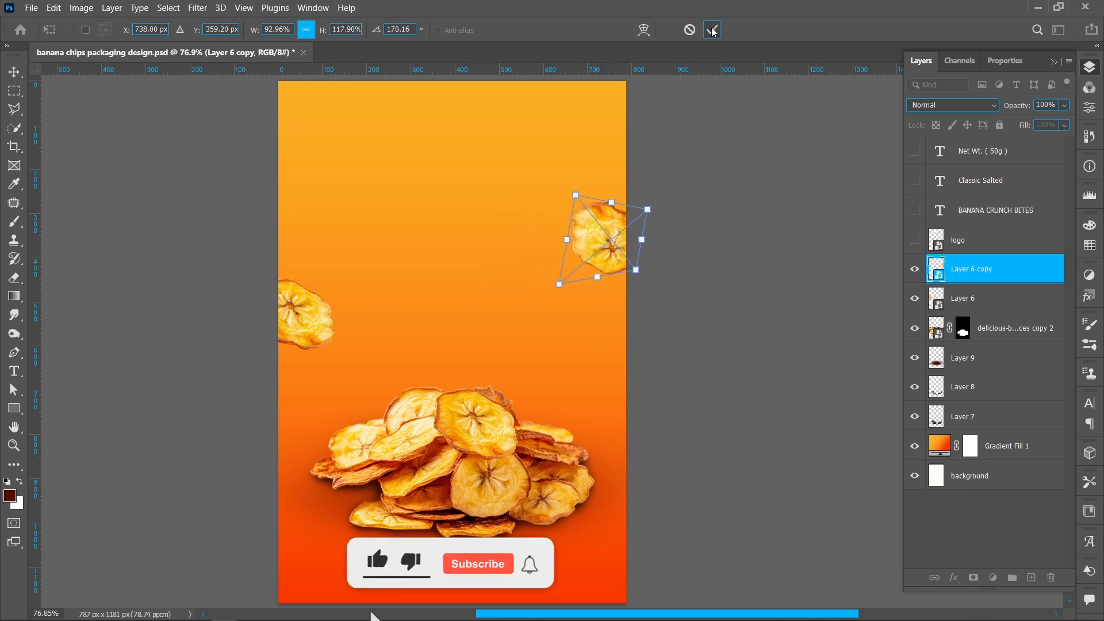
key(Return)
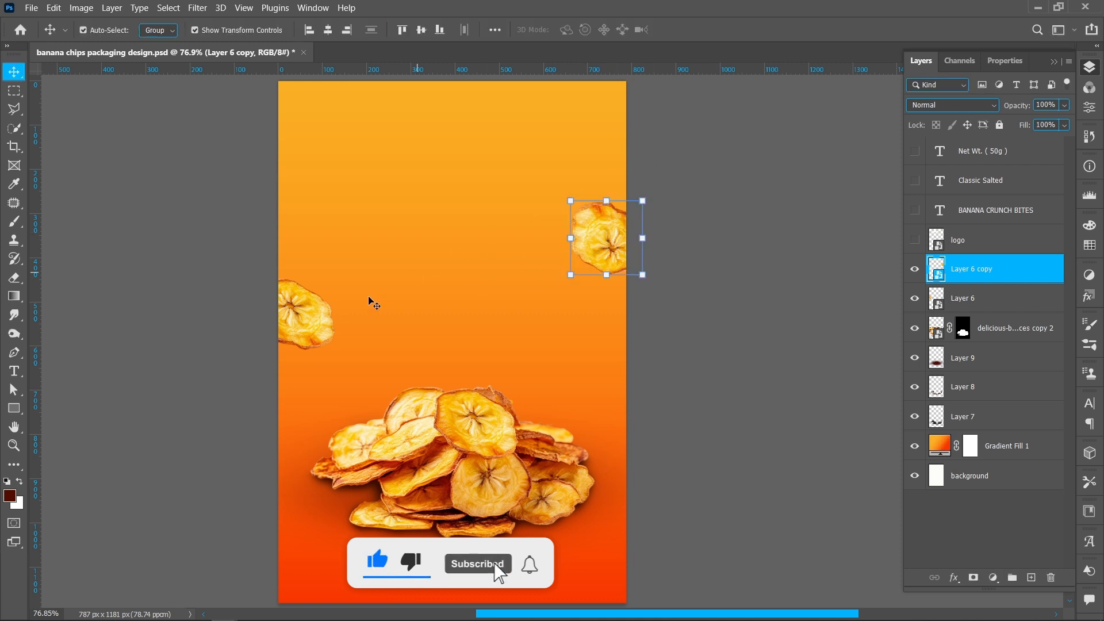
- Duplicate the left chip into the upper left area and warp the copy slightly
drag(319, 323, 418, 213)
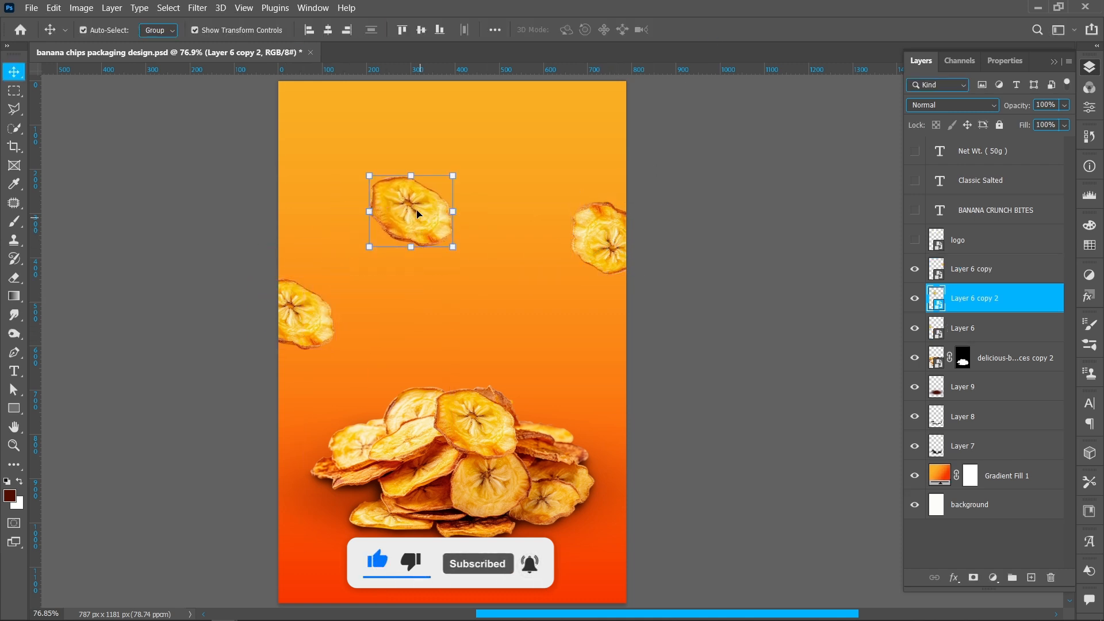
key(ctrl+t)
right_click(409, 205)
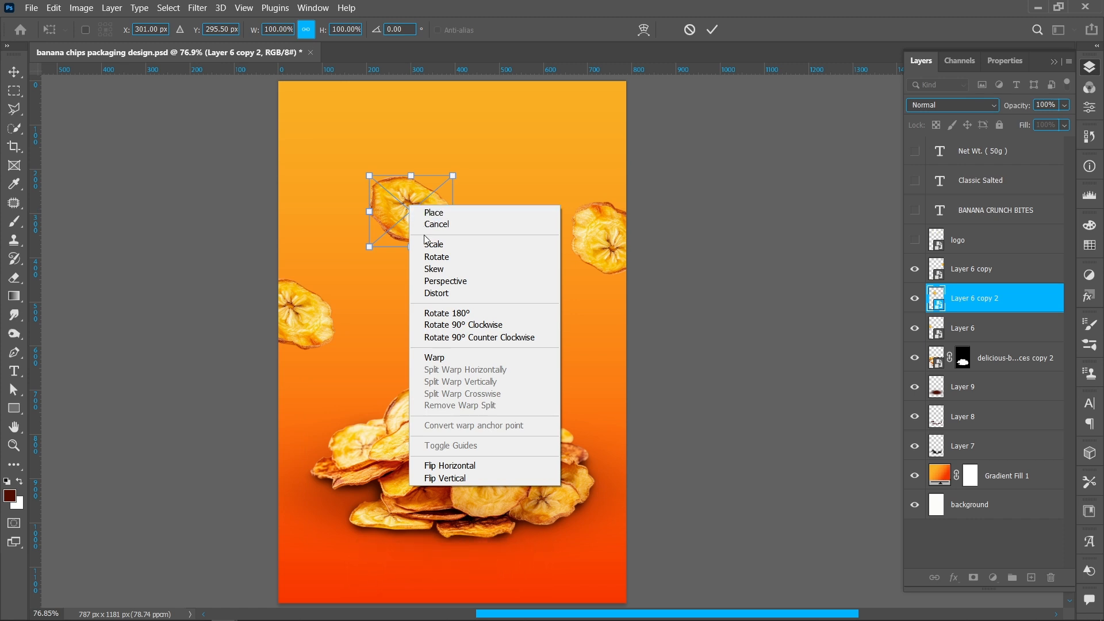
click(435, 357)
drag(398, 231, 444, 194)
click(711, 30)
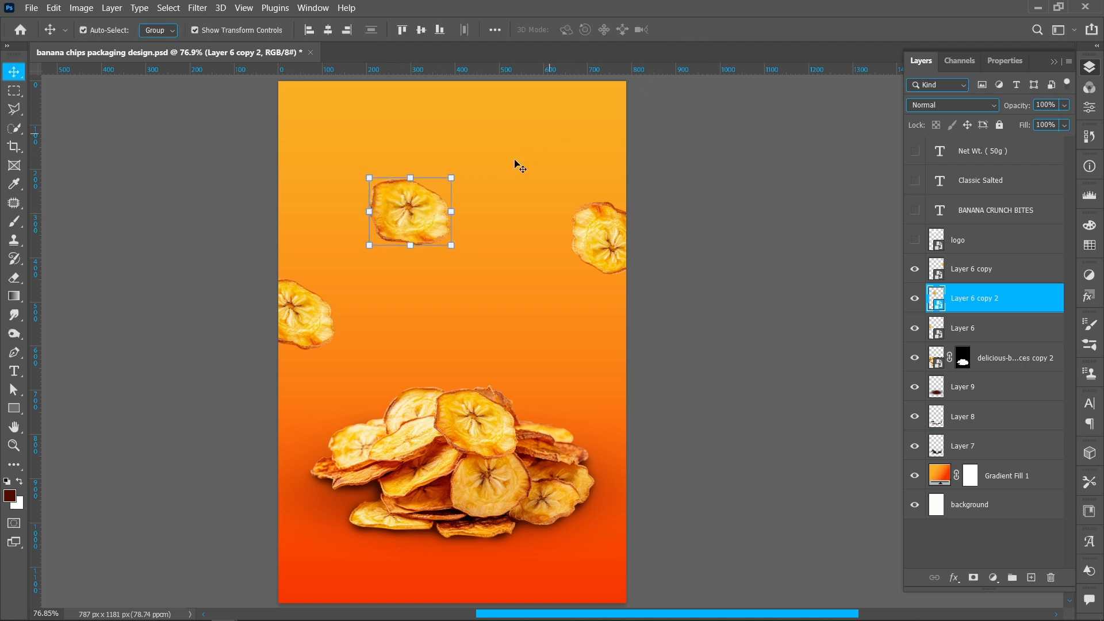
- Scale down the warped chip copy near the top centre of the canvas
drag(449, 247, 469, 204)
click(711, 30)
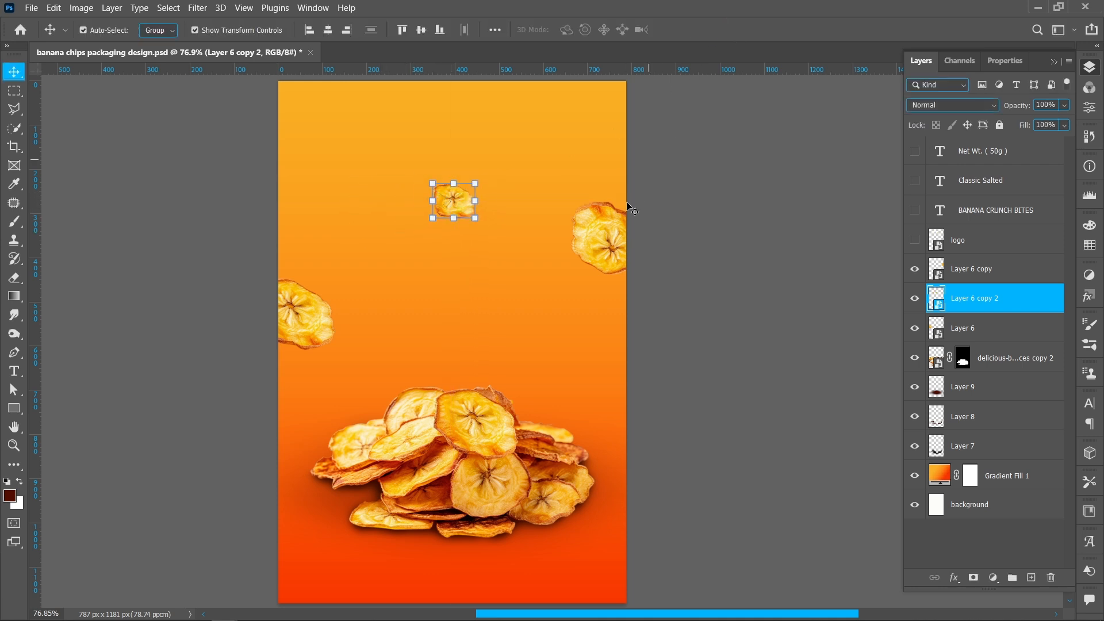
- Duplicate the upper-right chip onto the upper-left edge, rotated about 102° and slightly enlarged
drag(619, 251, 337, 136)
click(711, 30)
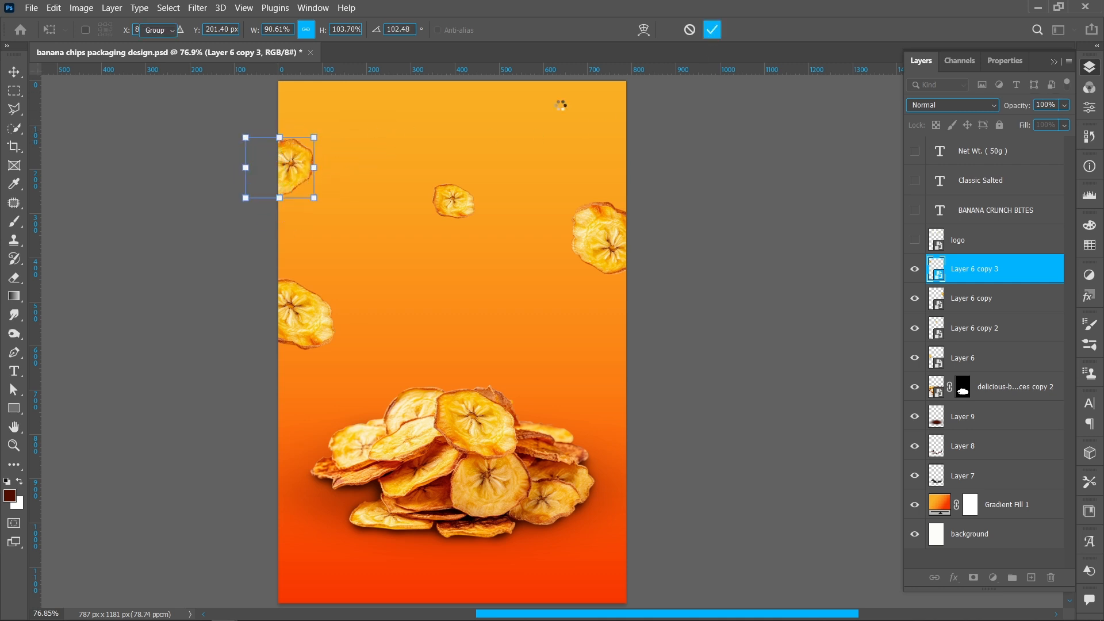
drag(298, 173, 296, 175)
- Duplicate the top chip to the right edge at mid-height, resize and rotate it, and shift the upper-right chip higher
click(458, 205)
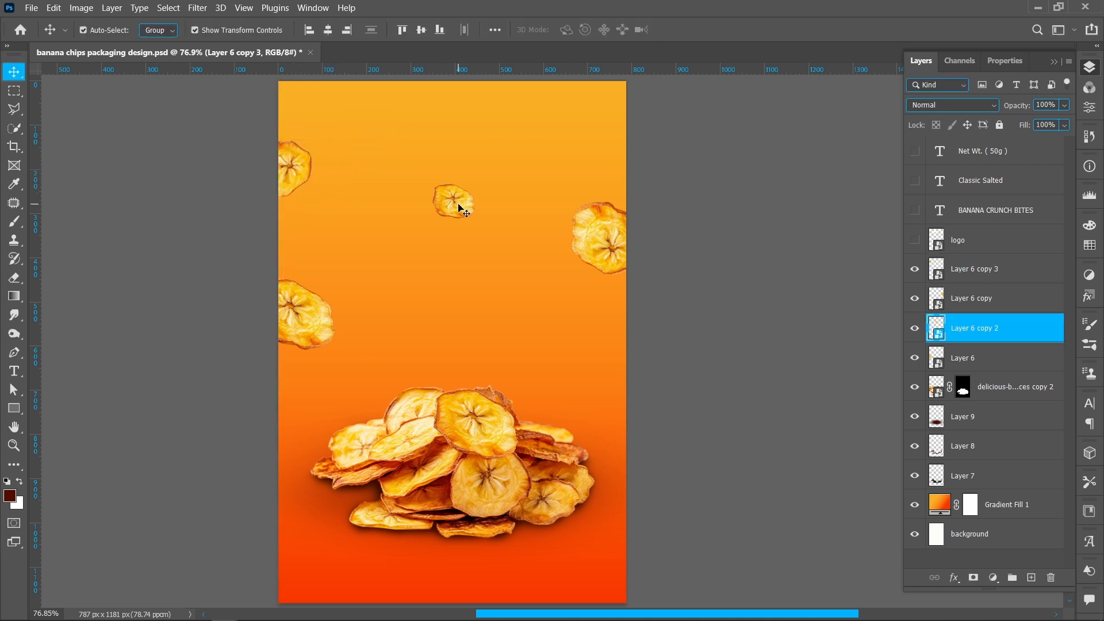
drag(458, 208, 581, 346)
drag(605, 237, 605, 218)
click(566, 350)
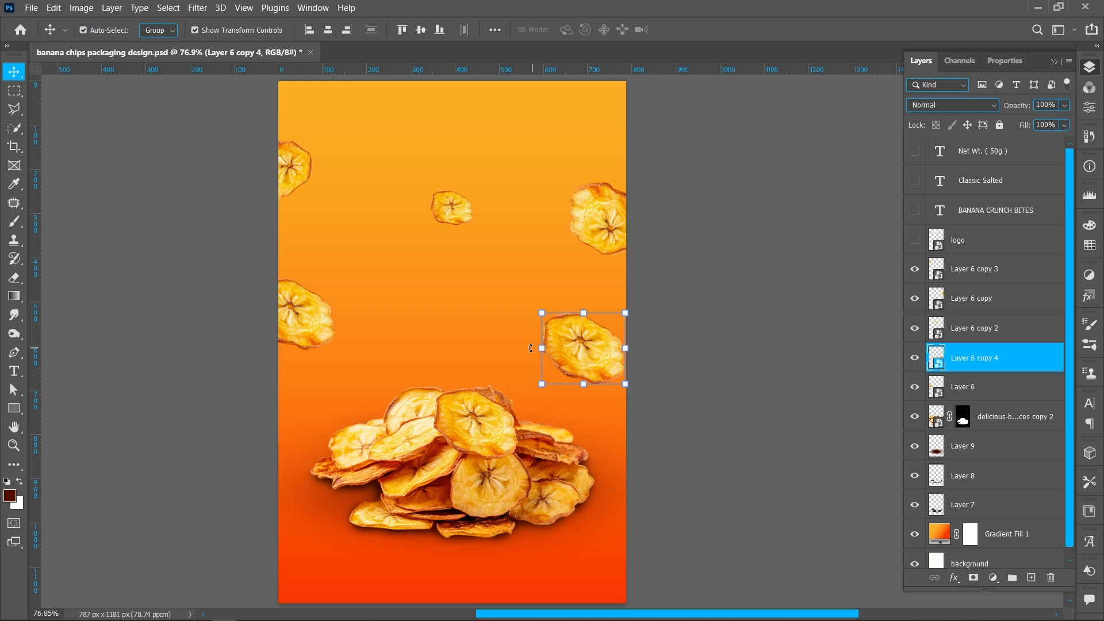
drag(530, 347, 613, 337)
right_click(572, 351)
click(592, 215)
click(712, 30)
drag(611, 217, 620, 185)
click(652, 119)
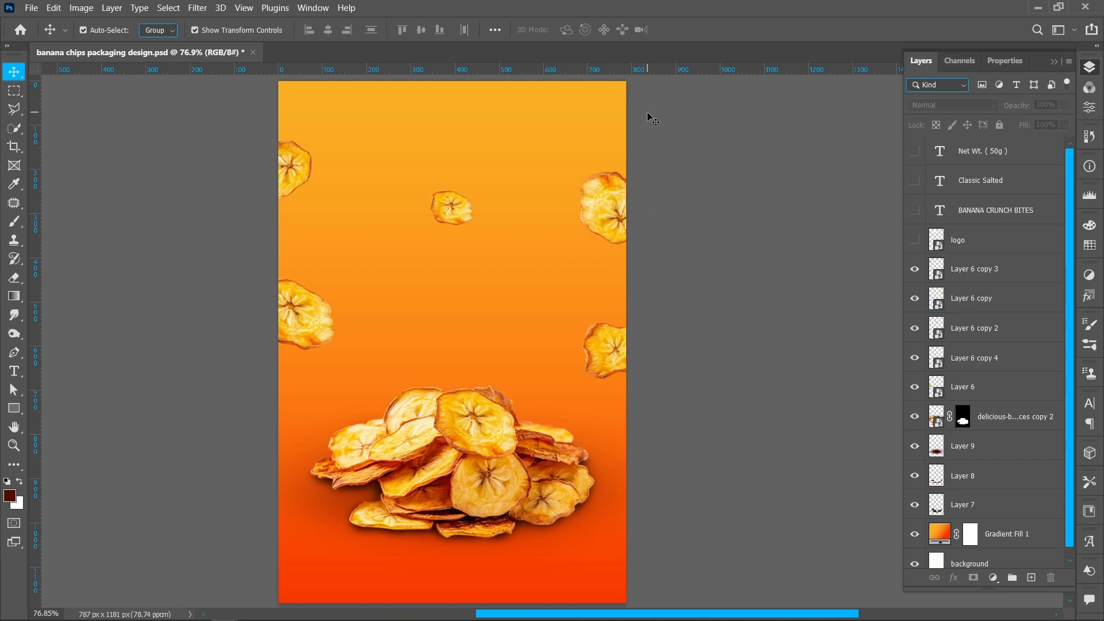
- Convert the small top-centre chip to a smart object and apply a Gaussian Blur of about 6 px
click(460, 214)
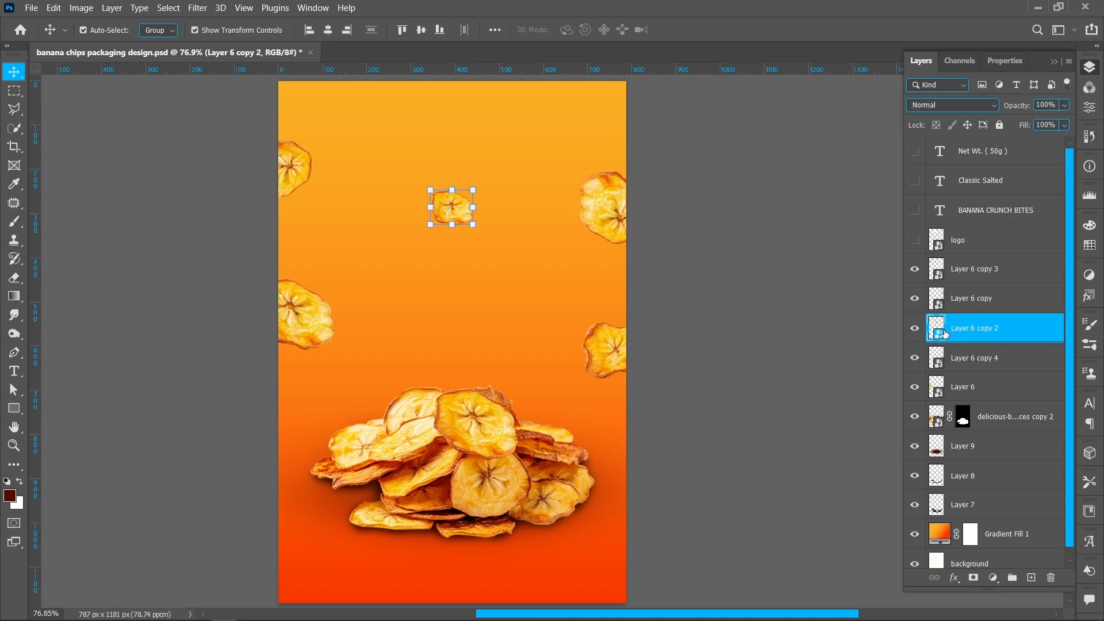
right_click(986, 334)
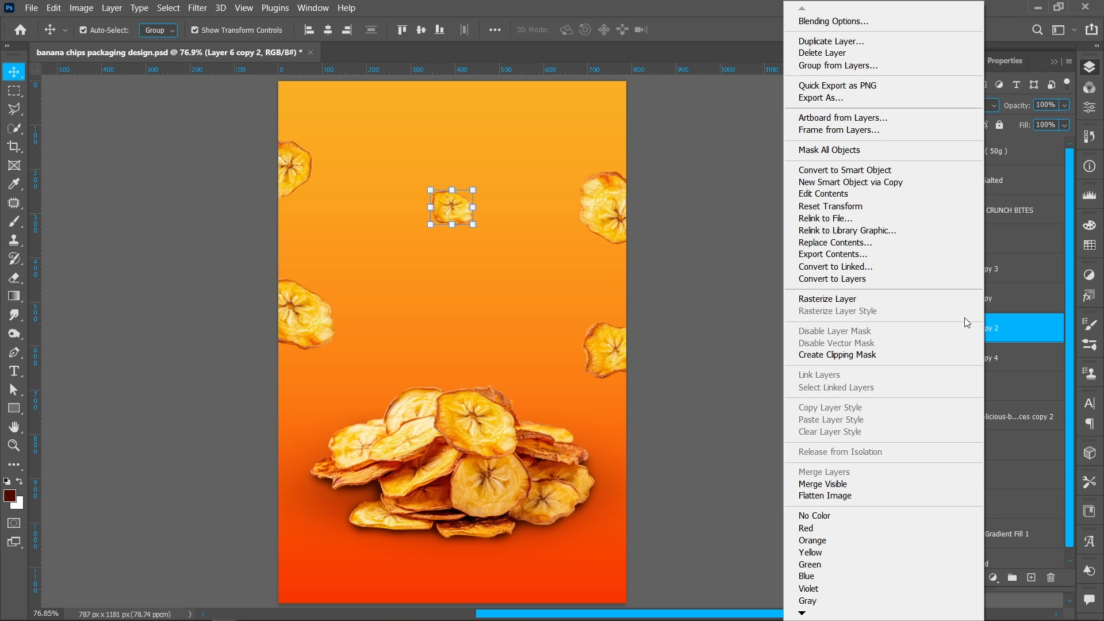
click(854, 175)
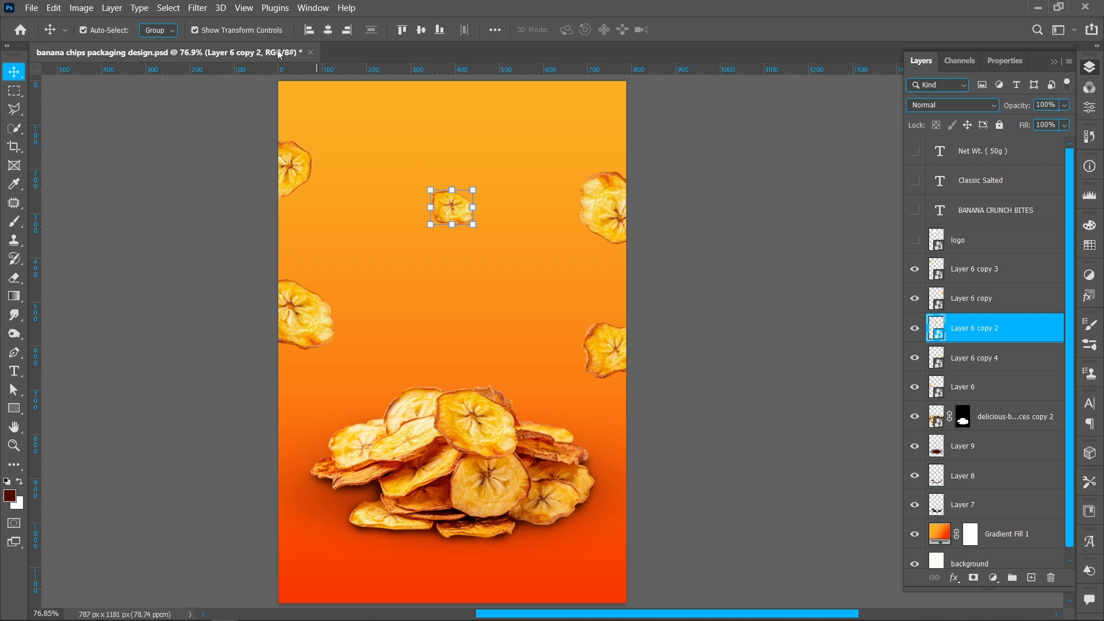
click(197, 8)
mouse_move(265, 171)
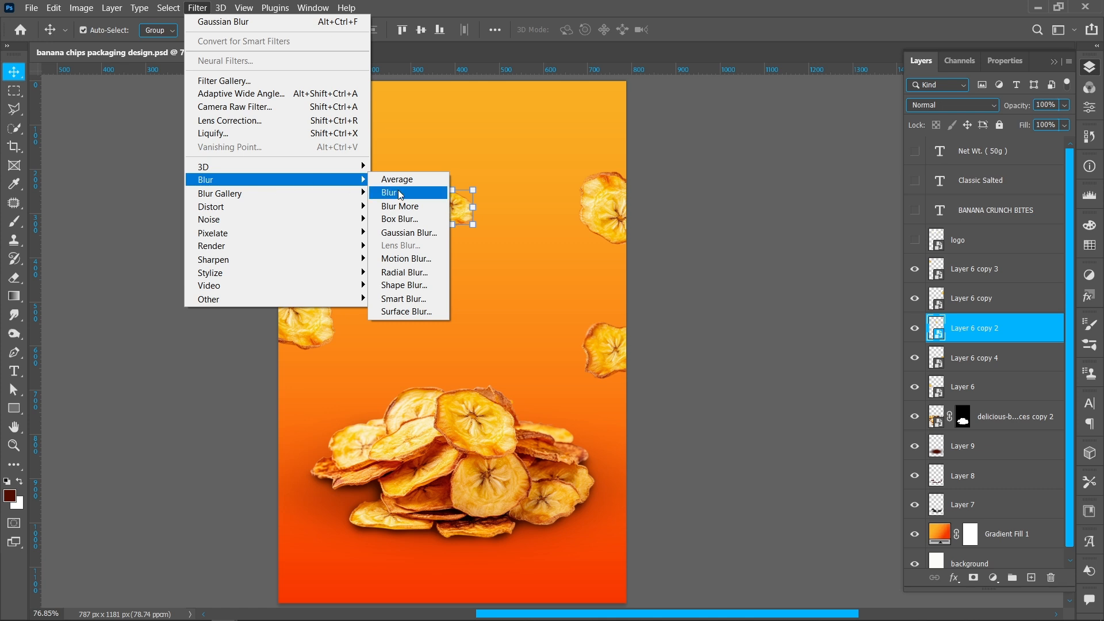
click(409, 233)
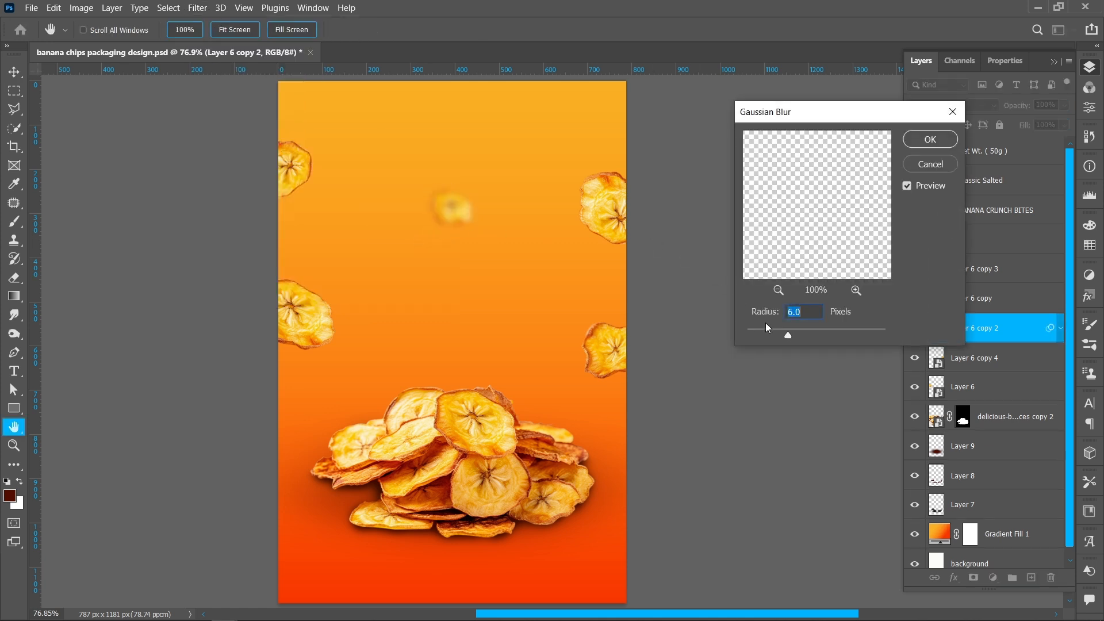
drag(773, 334, 767, 334)
click(929, 140)
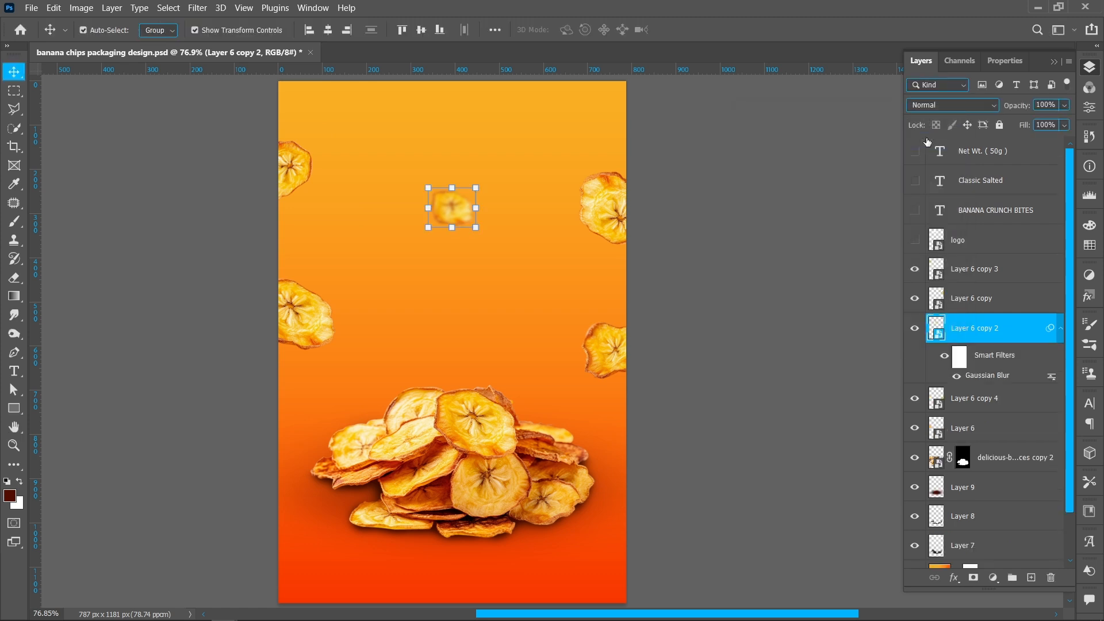
- Apply a Gaussian Blur with a 2.2 px radius to the upper-left corner chip
click(288, 153)
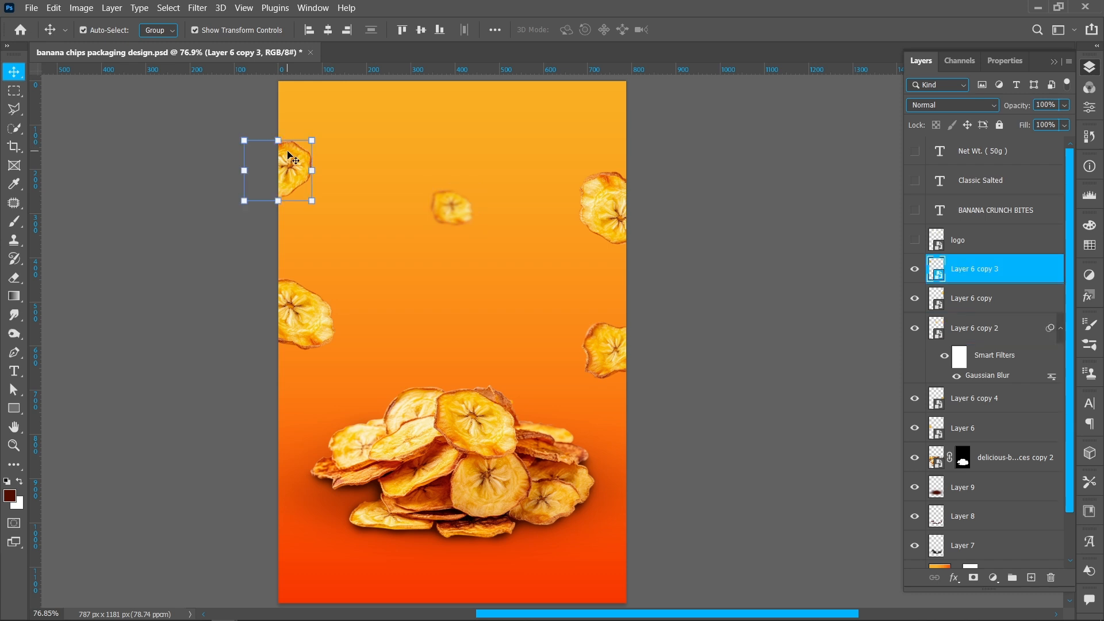
click(197, 8)
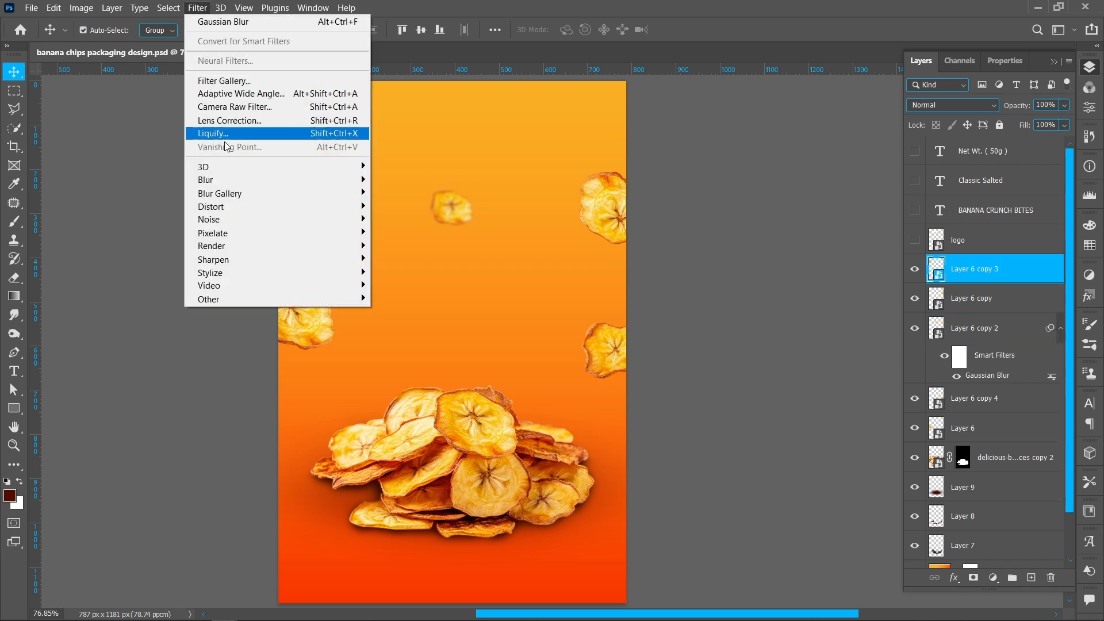
mouse_move(232, 180)
click(423, 232)
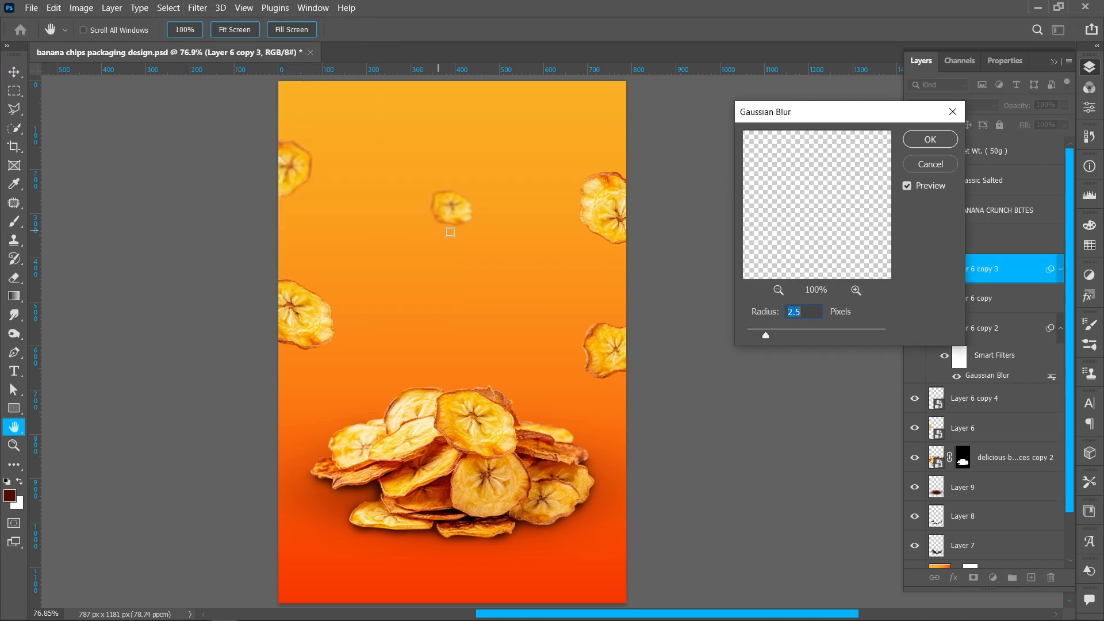
click(930, 140)
- Apply a Gaussian Blur with a 1.9 px radius to the left-edge chip
click(328, 326)
click(197, 8)
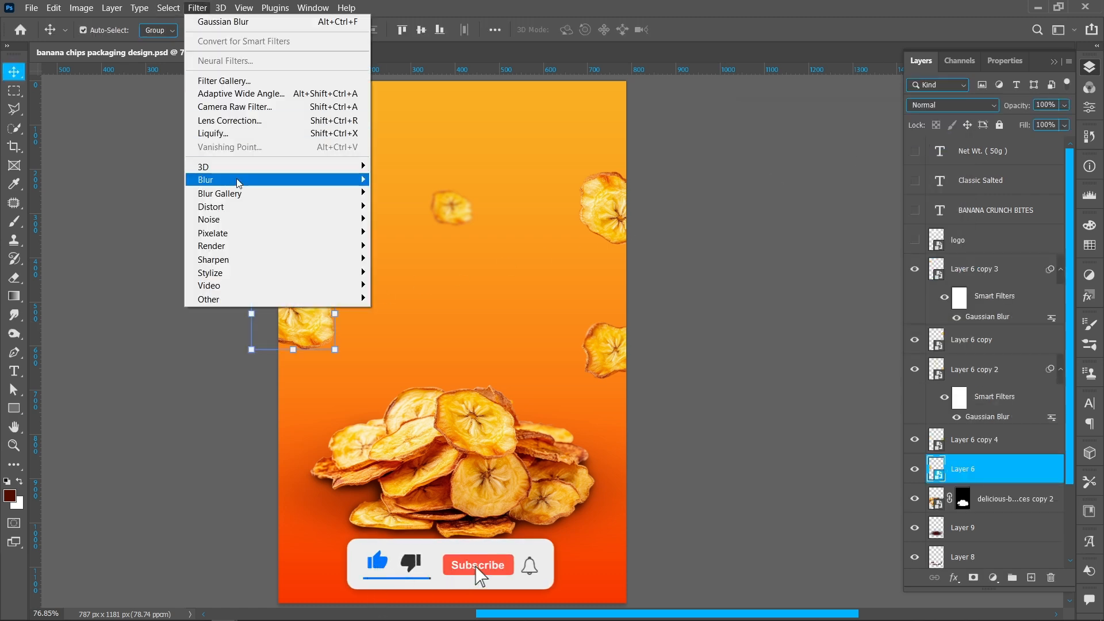
mouse_move(232, 180)
click(405, 233)
scroll(807, 312, down, 3)
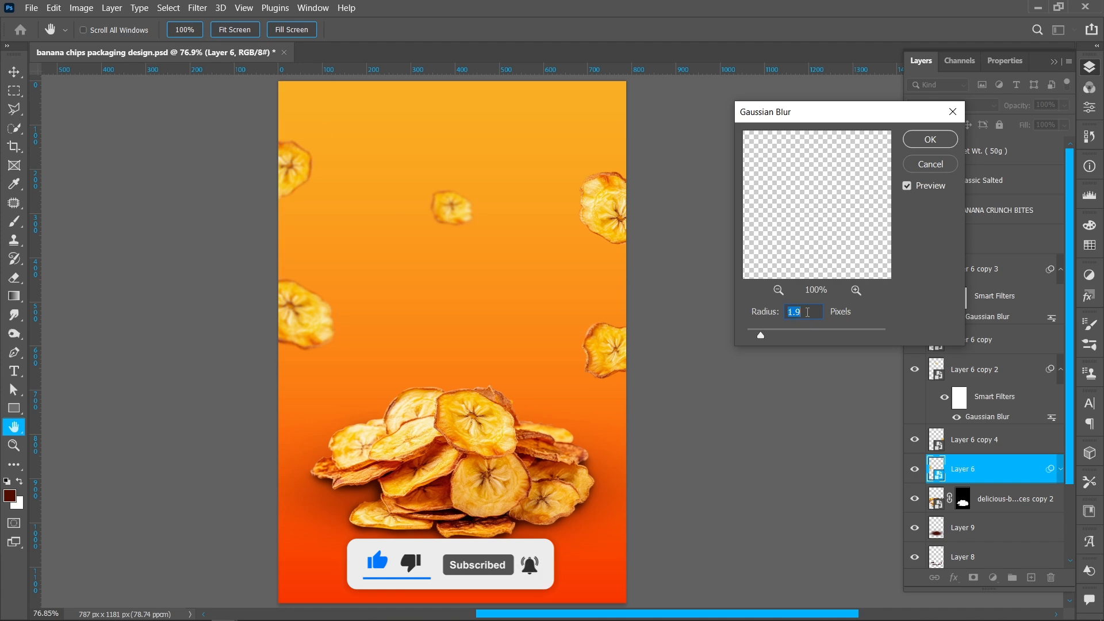
click(929, 139)
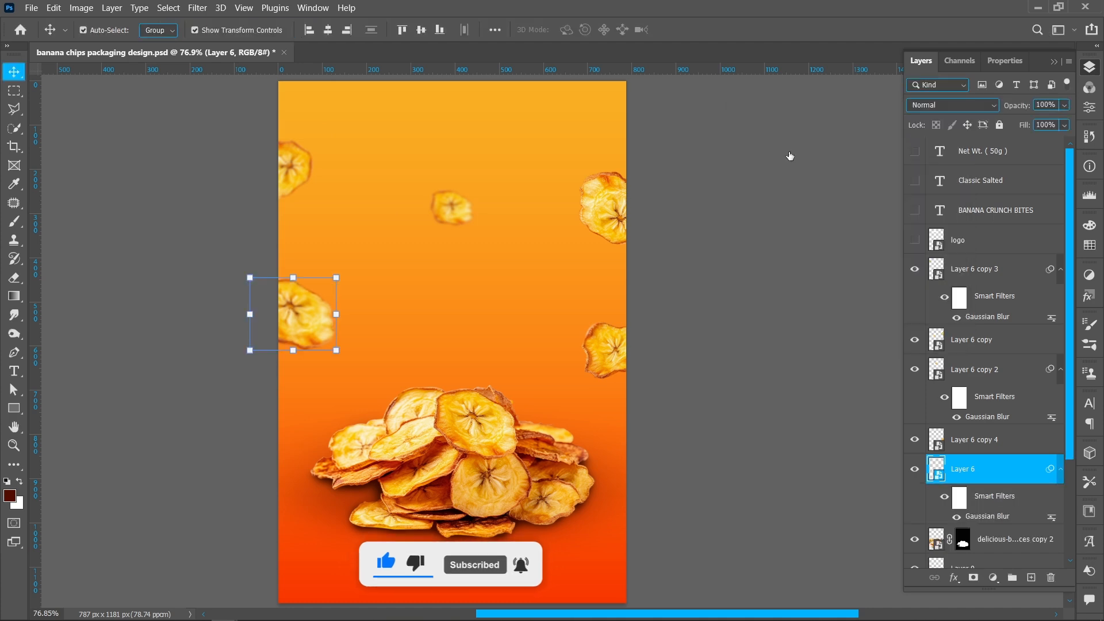
- Apply a Gaussian Blur with a 1.8 px radius to the upper-right chip
click(609, 207)
click(198, 8)
mouse_move(309, 183)
click(409, 232)
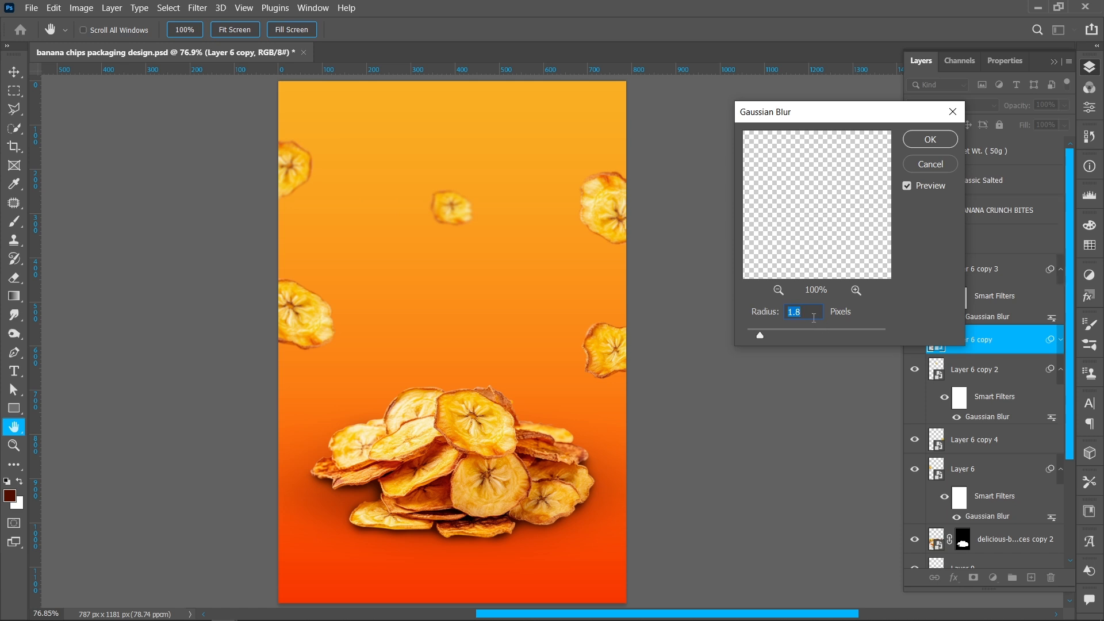
click(929, 140)
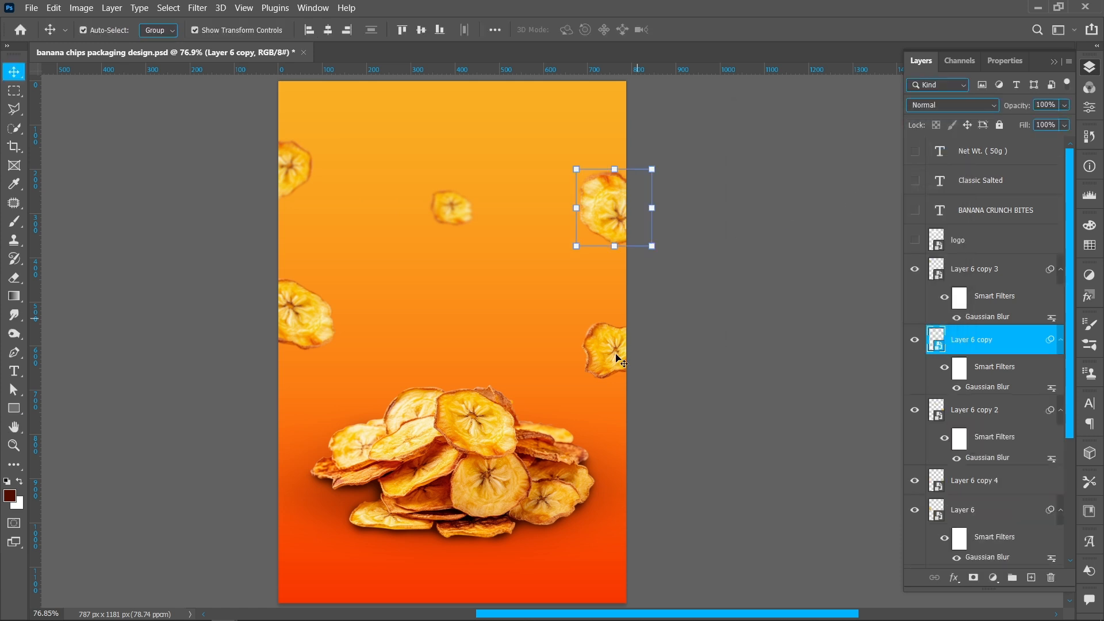
- Apply a Gaussian Blur with a 0.5 px radius to the right-edge chip at mid-height
click(604, 350)
click(197, 7)
mouse_move(299, 180)
click(432, 234)
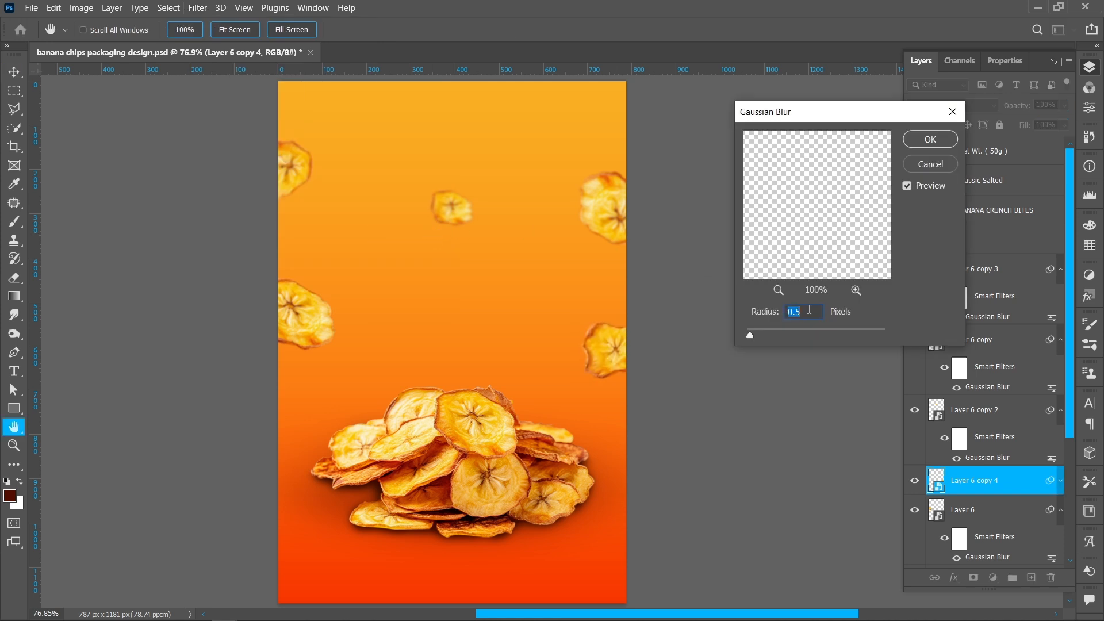
click(906, 143)
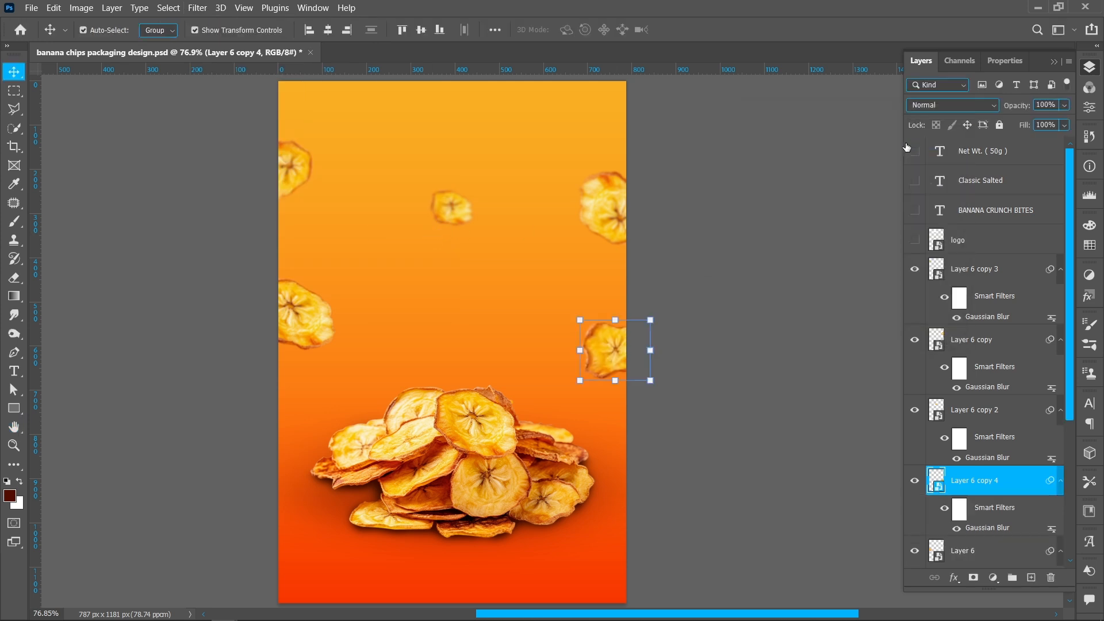
- Reopen the left-edge chip's Gaussian Blur and set its radius to 1.5 px
click(334, 339)
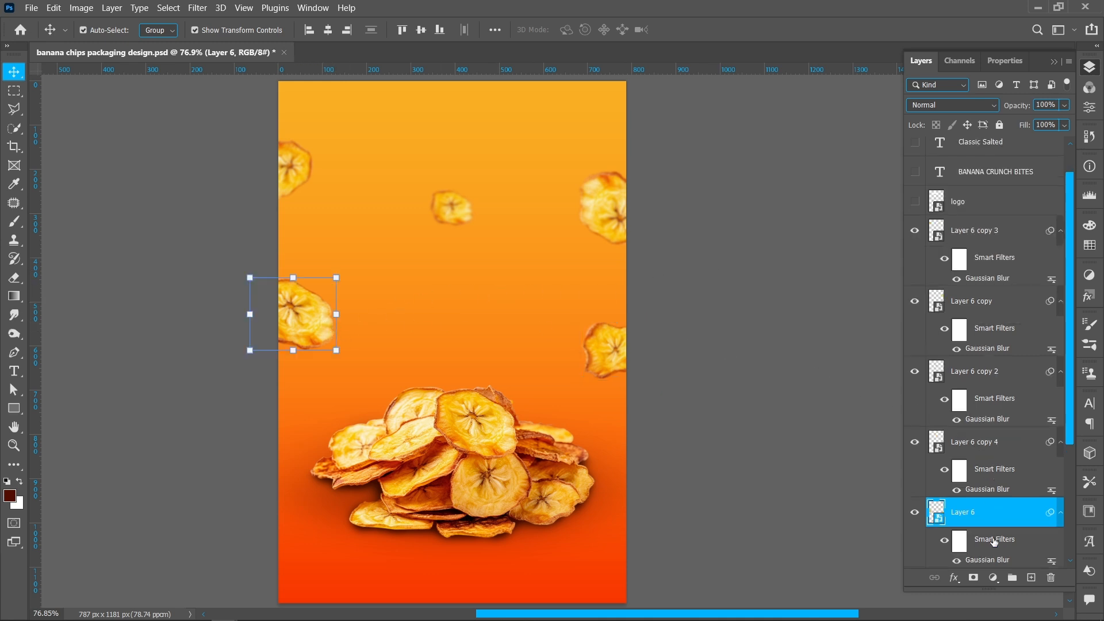
scroll(982, 561, down, 1)
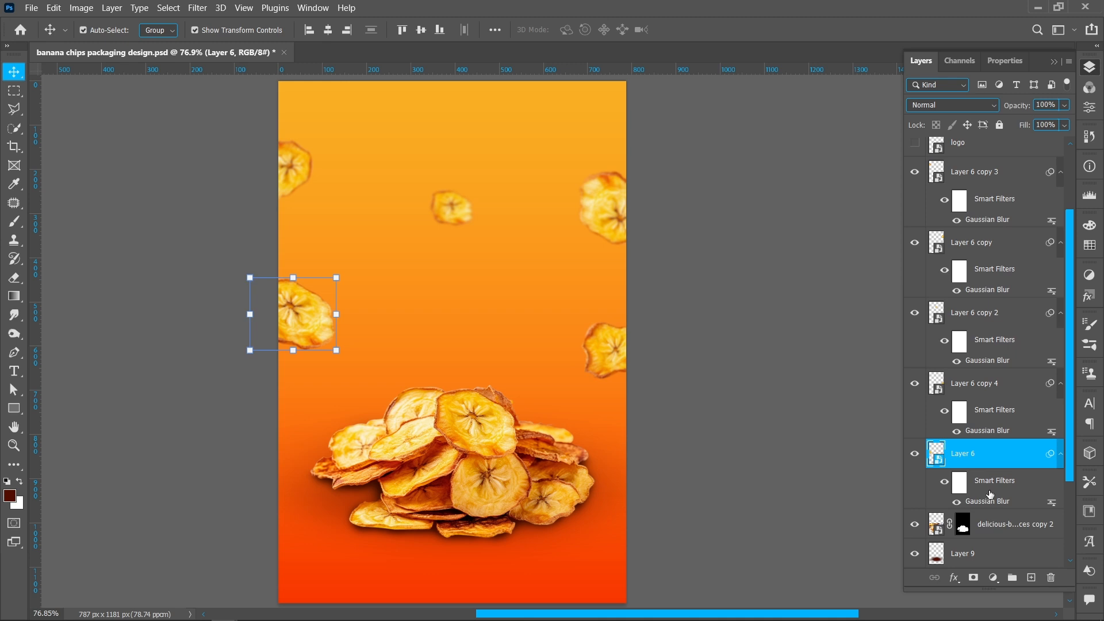
double_click(987, 502)
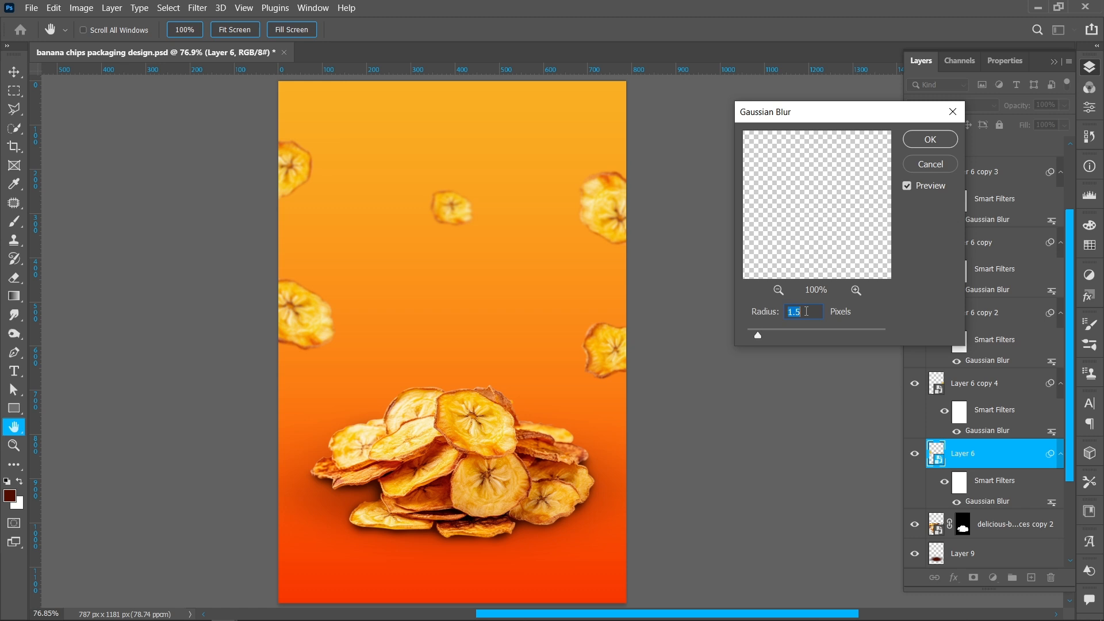
click(918, 142)
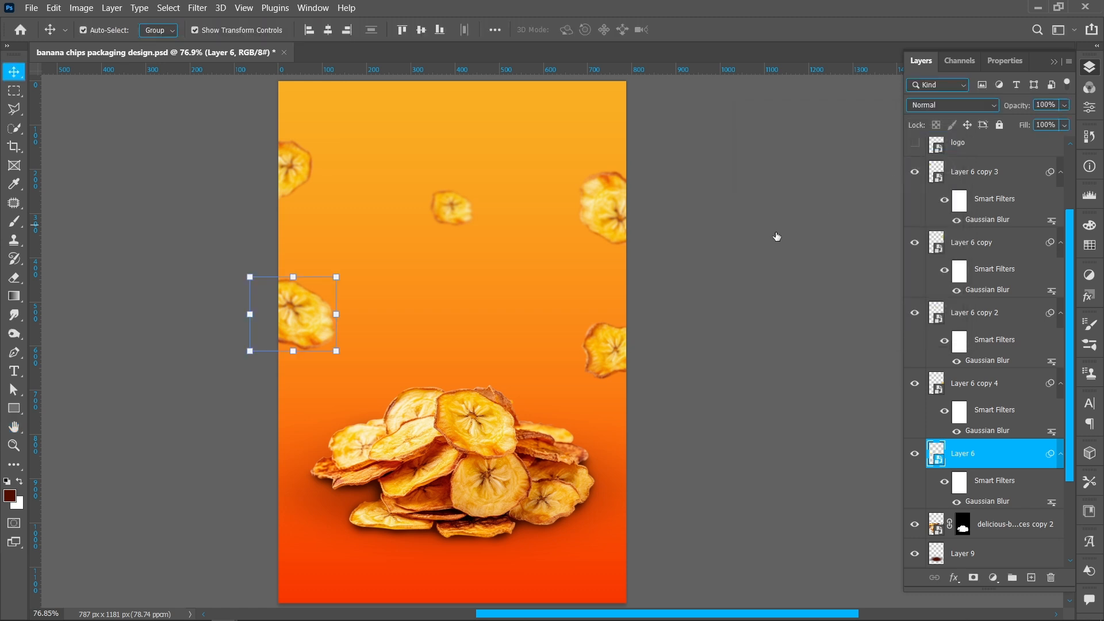
- Collapse the smart filter lists of all the floating chip layers
click(756, 250)
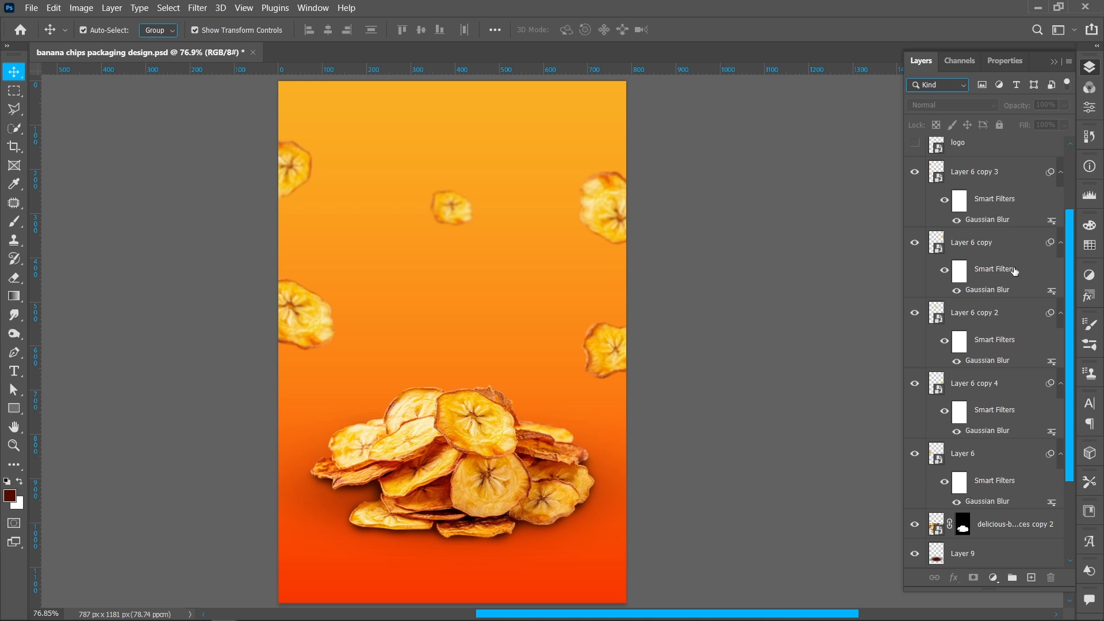
click(1060, 172)
click(1061, 206)
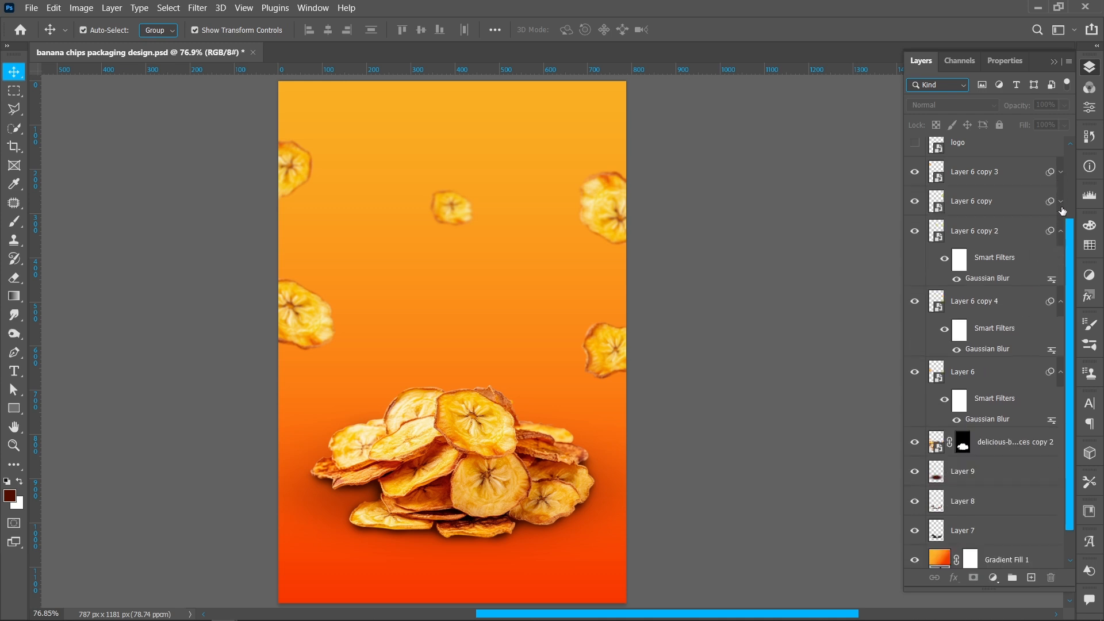
click(1061, 235)
click(1061, 268)
click(1063, 344)
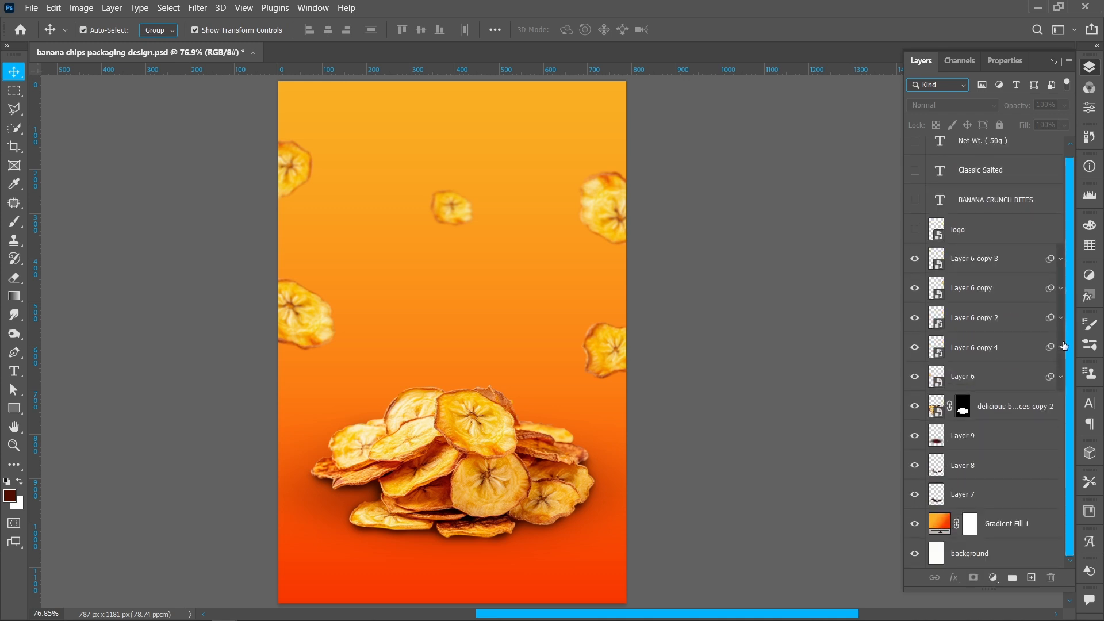
scroll(951, 308, up, 1)
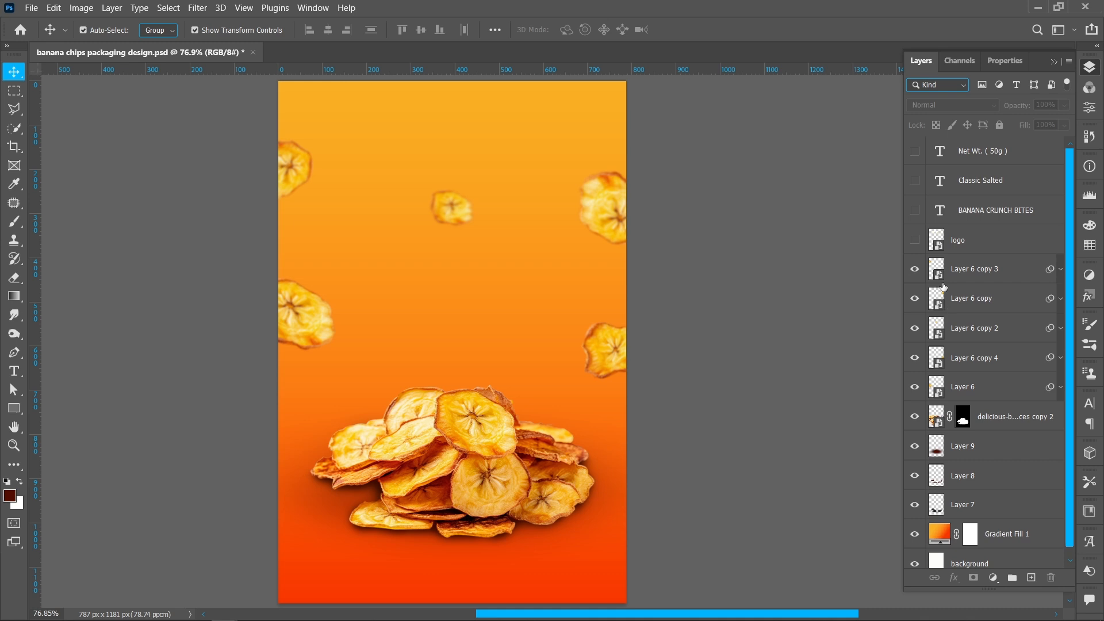
- Make the logo and the BANANA CRUNCH BITES title layers visible
click(915, 240)
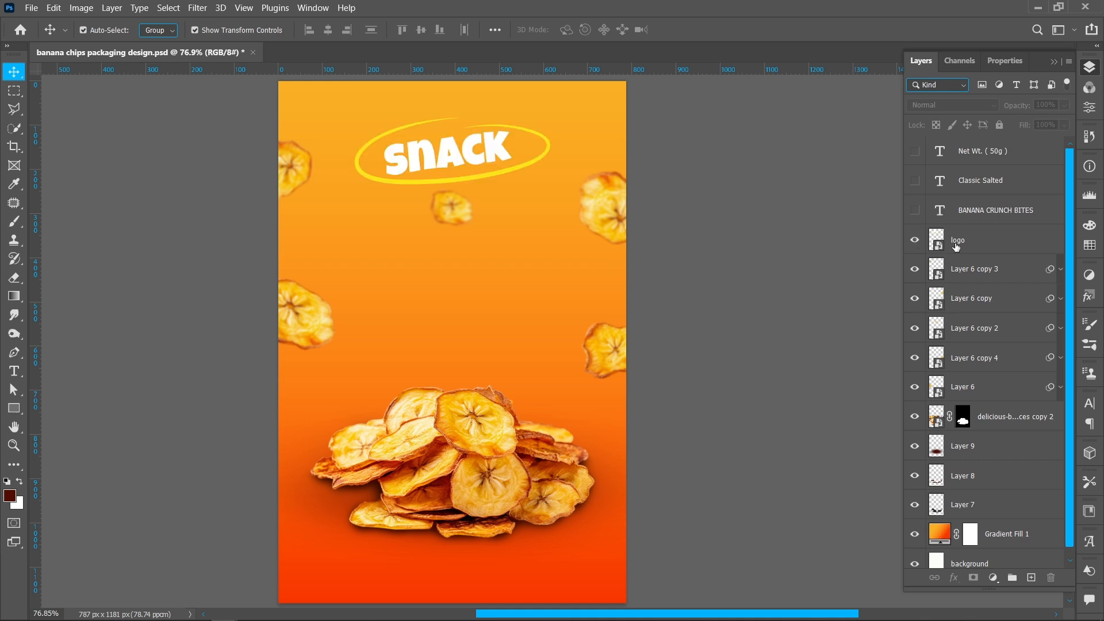
click(915, 211)
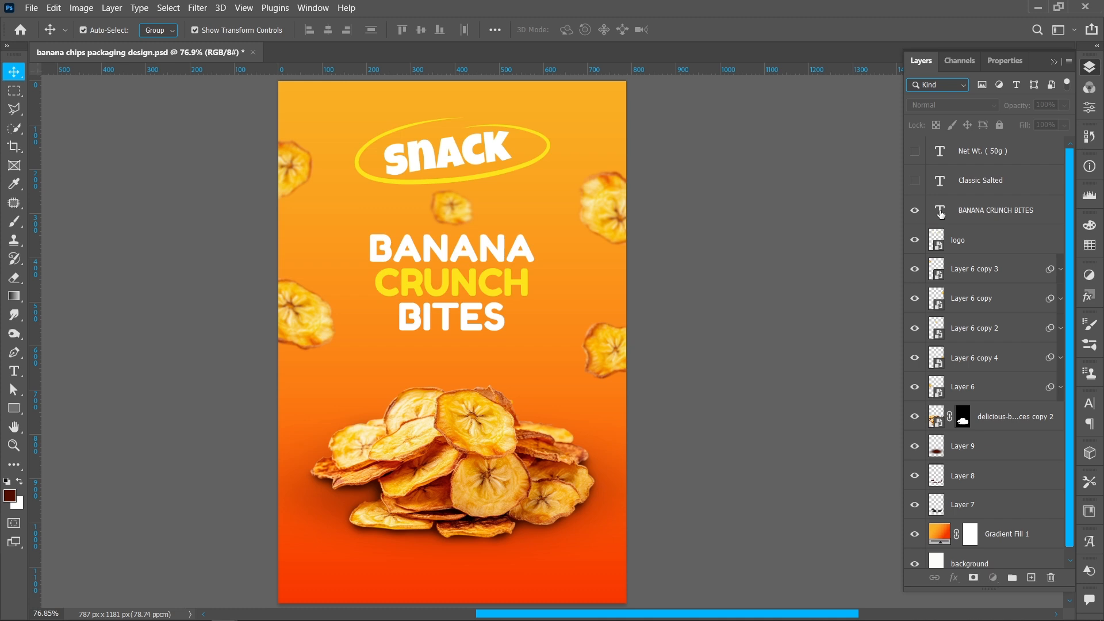
- Review the BANANA CRUNCH BITES title's font style and the CRUNCH line's yellow text color
double_click(940, 212)
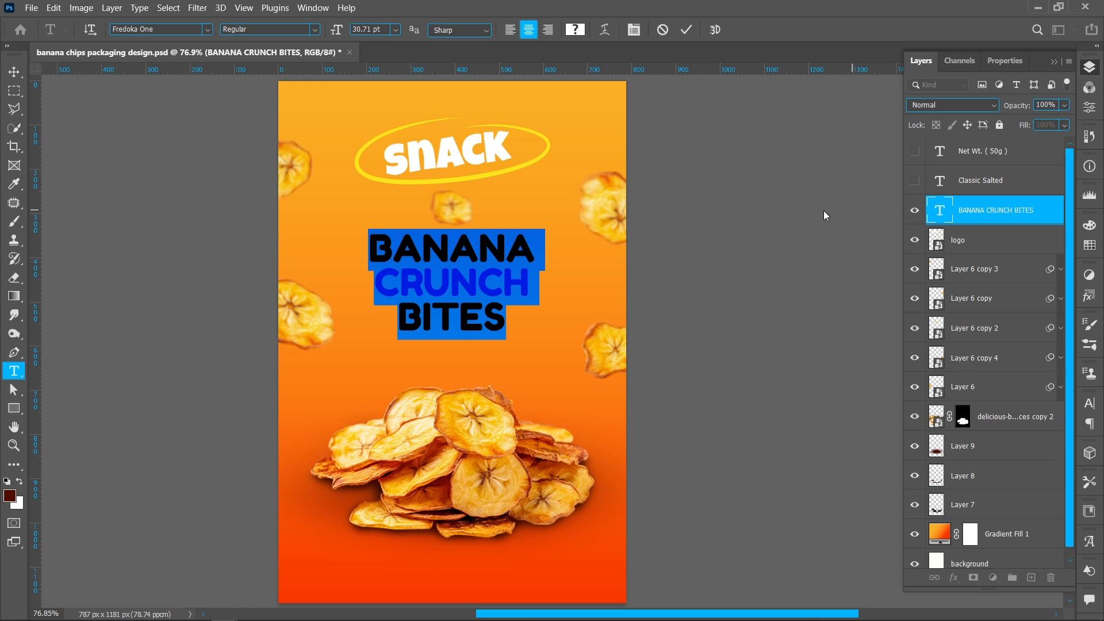
drag(380, 249, 531, 247)
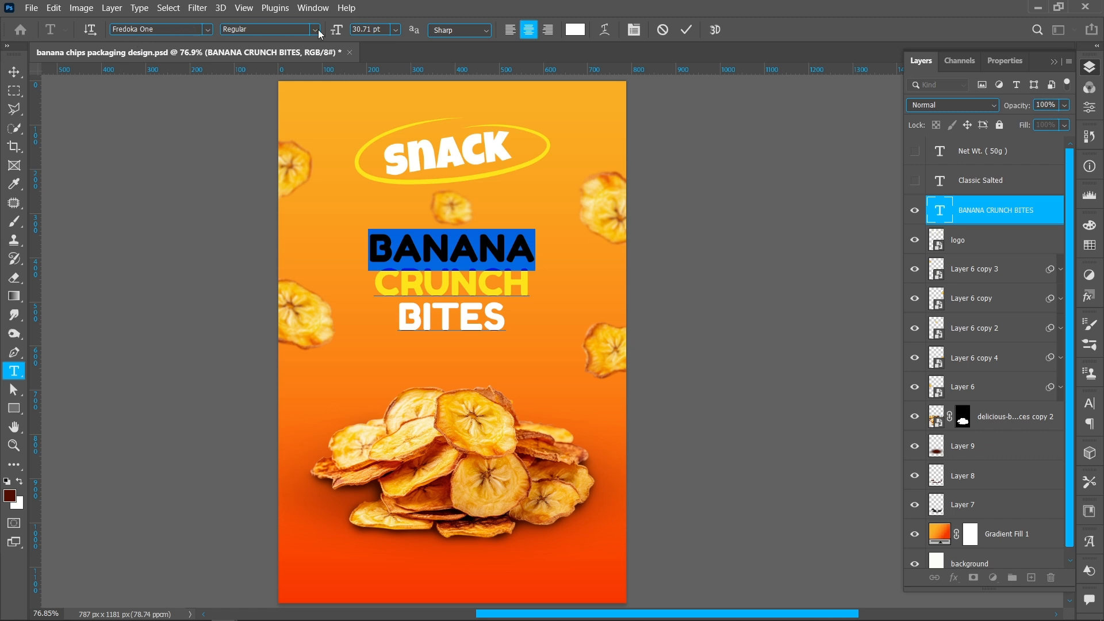
click(315, 29)
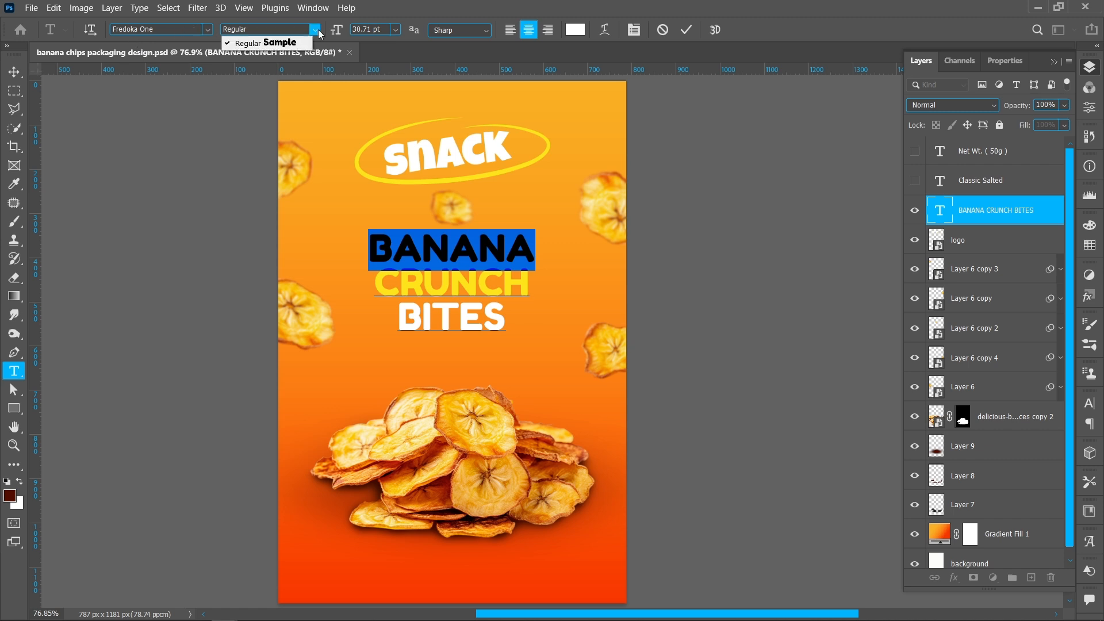
click(386, 29)
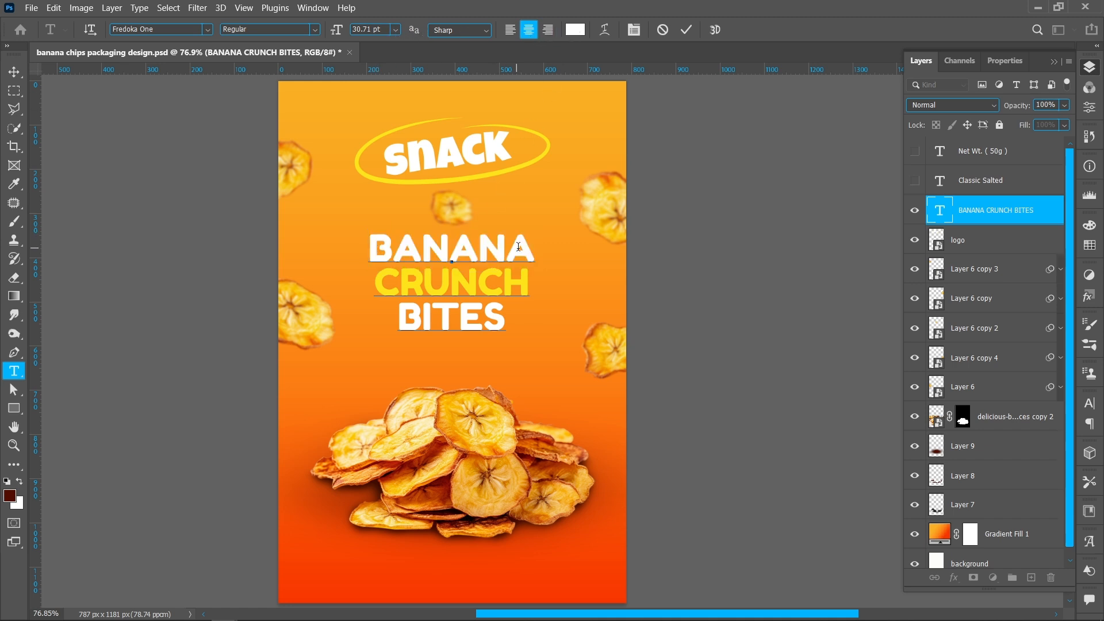
drag(374, 282, 530, 283)
click(575, 30)
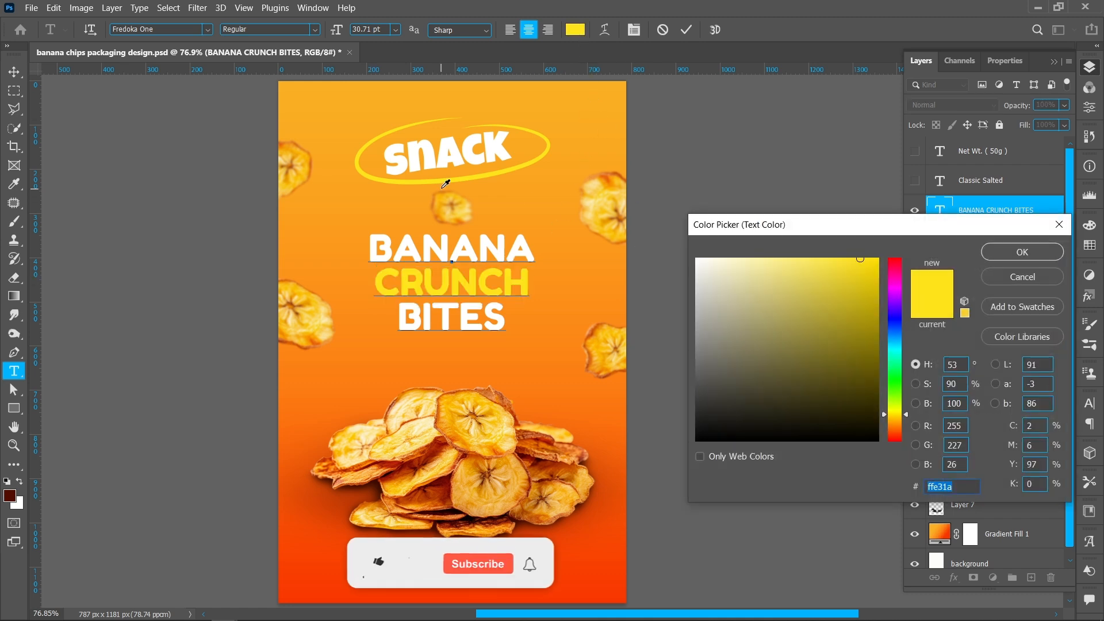
click(1022, 254)
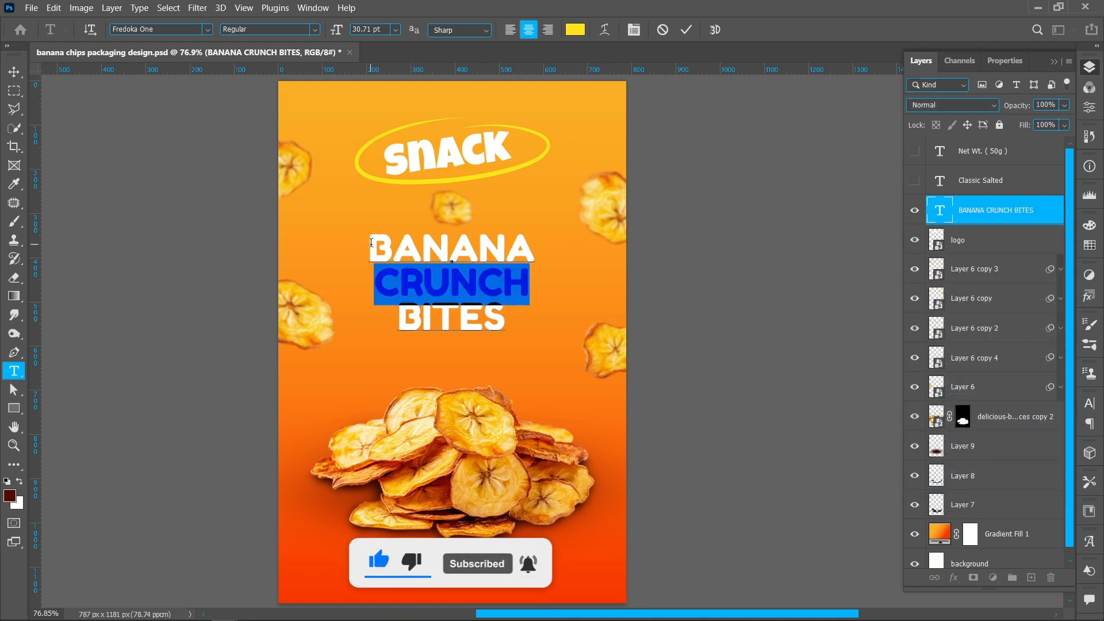
- Select all the title text, adjust its leading in the Character panel, and commit the edit
key(ctrl+a)
click(634, 29)
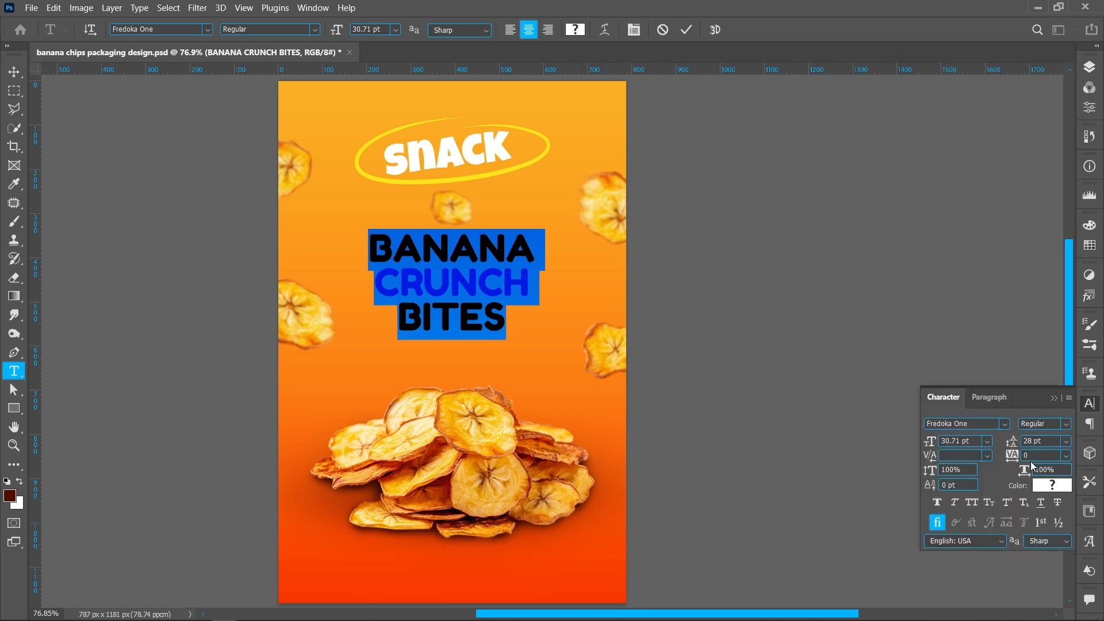
drag(1044, 440, 1025, 440)
click(1088, 67)
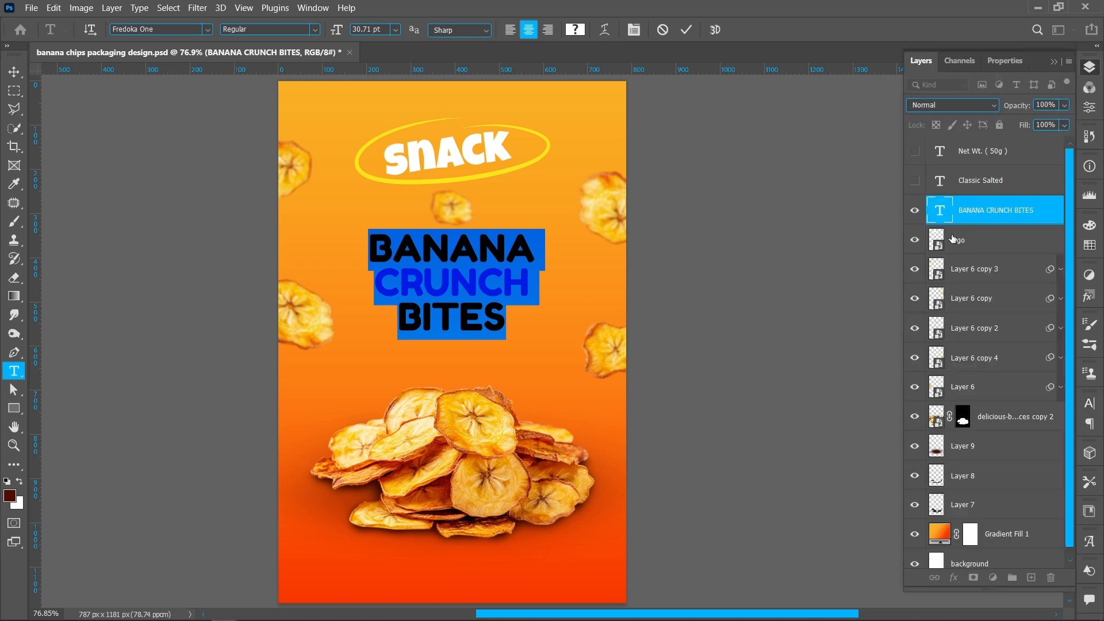
click(987, 212)
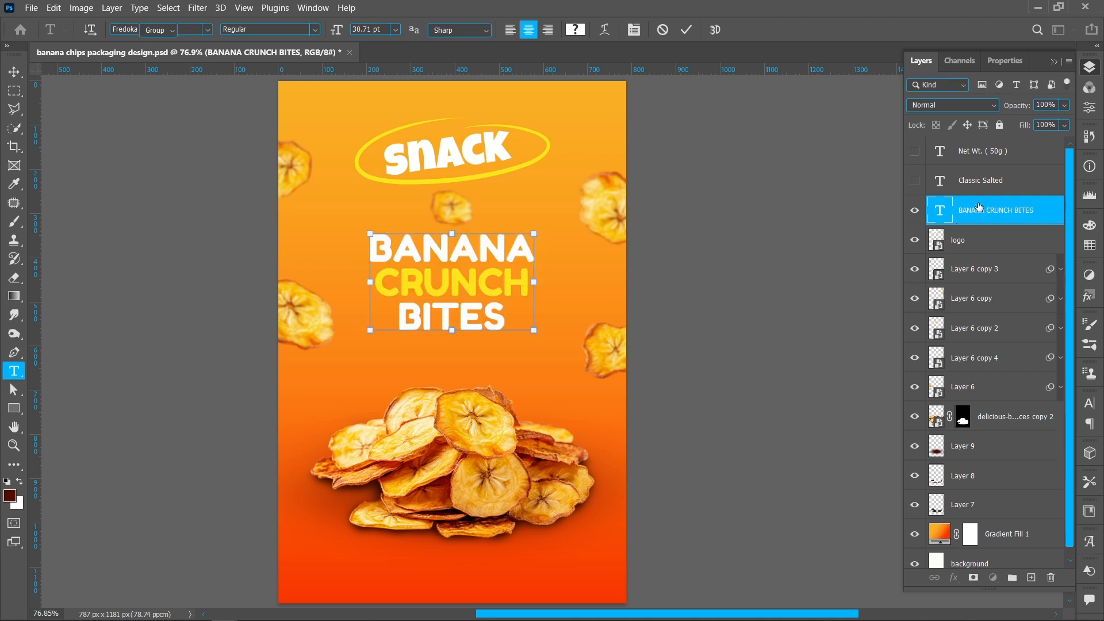
key(v)
- Show the Classic Salted layer and recolor its text with a dark red (9c1f04) sampled from the chips photo
click(915, 183)
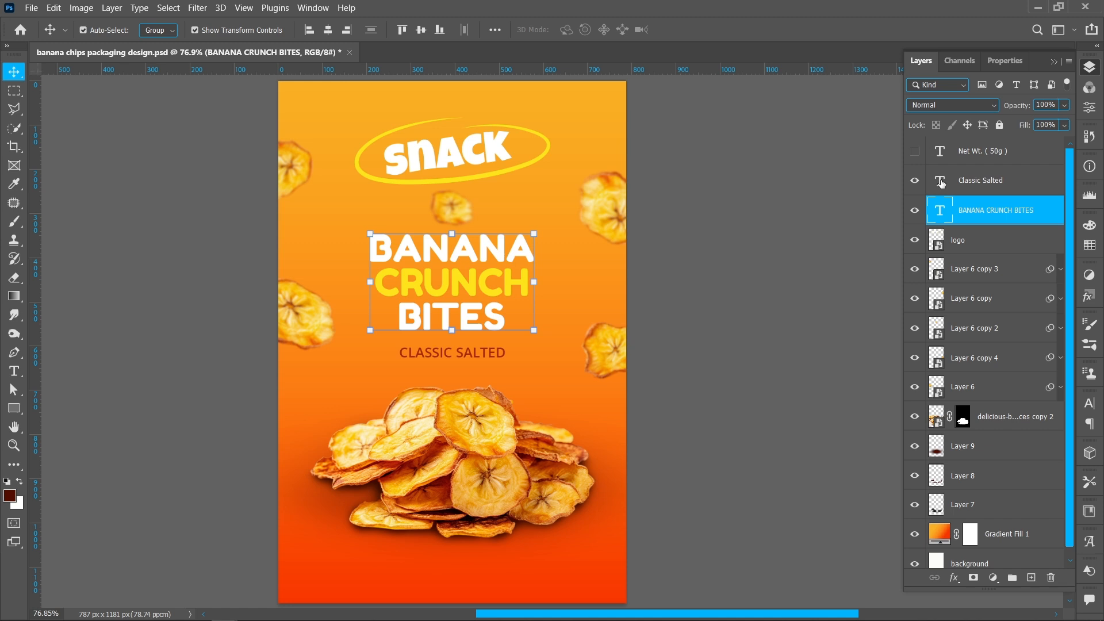
click(941, 183)
double_click(463, 350)
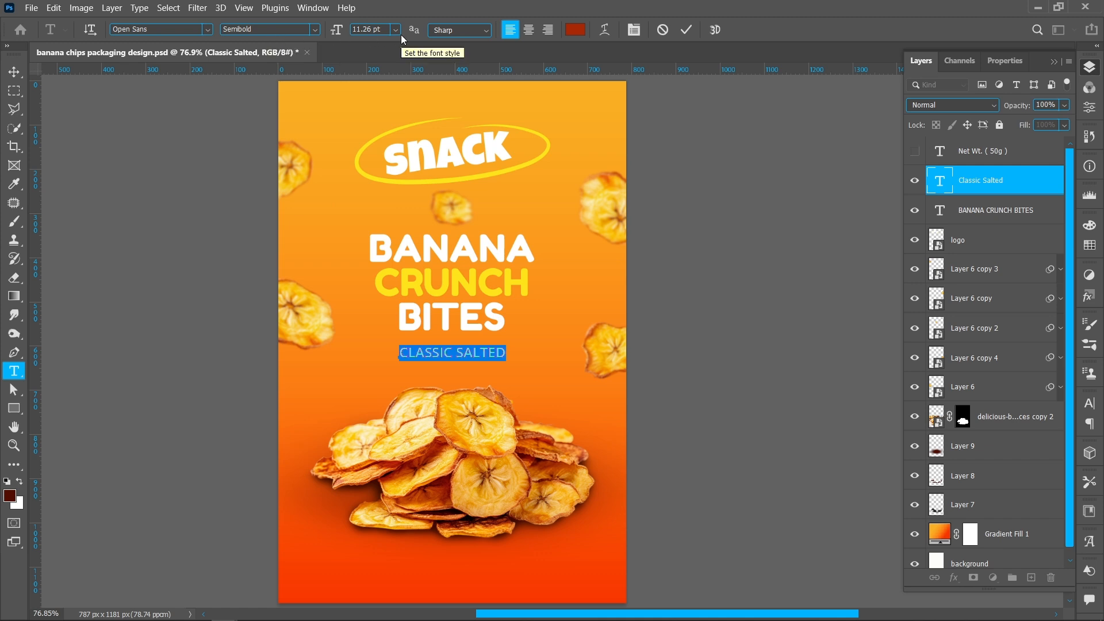
click(575, 29)
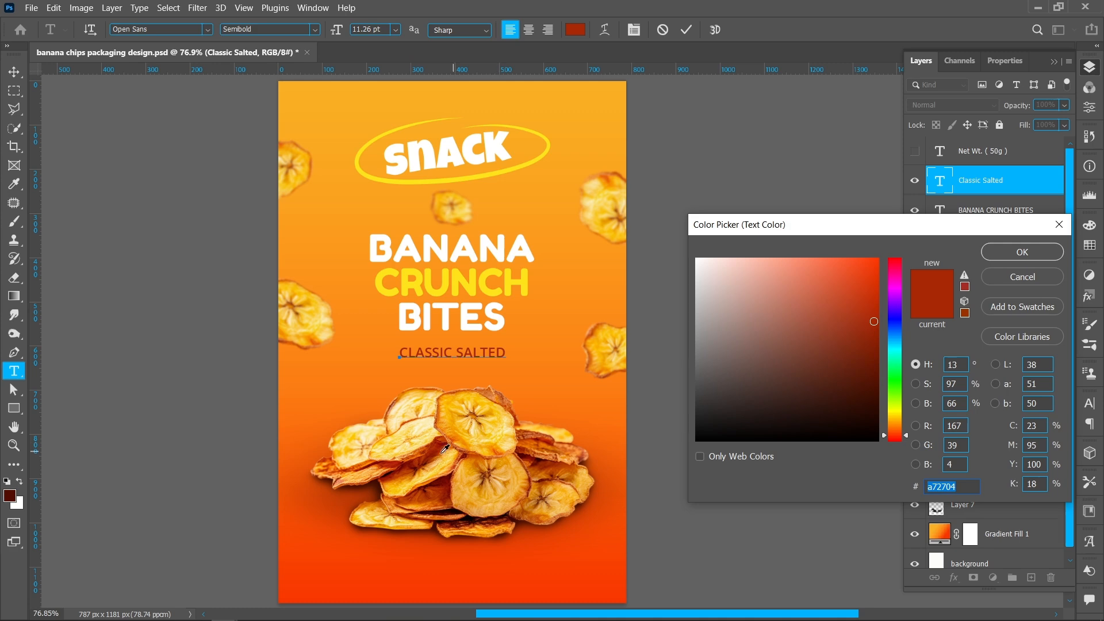
click(435, 447)
click(437, 446)
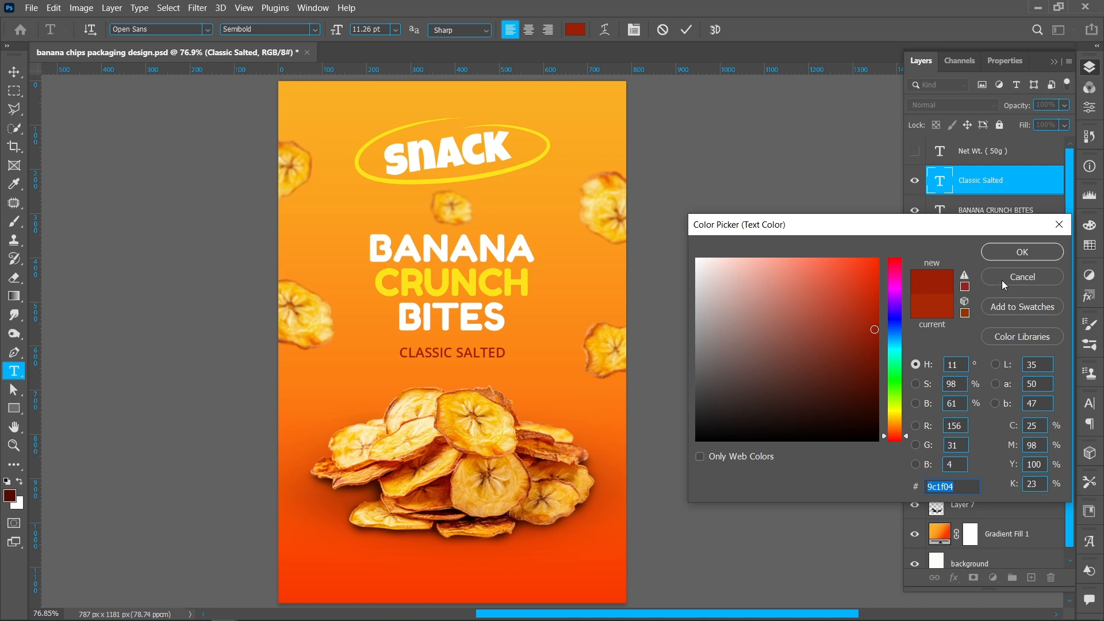
click(1011, 251)
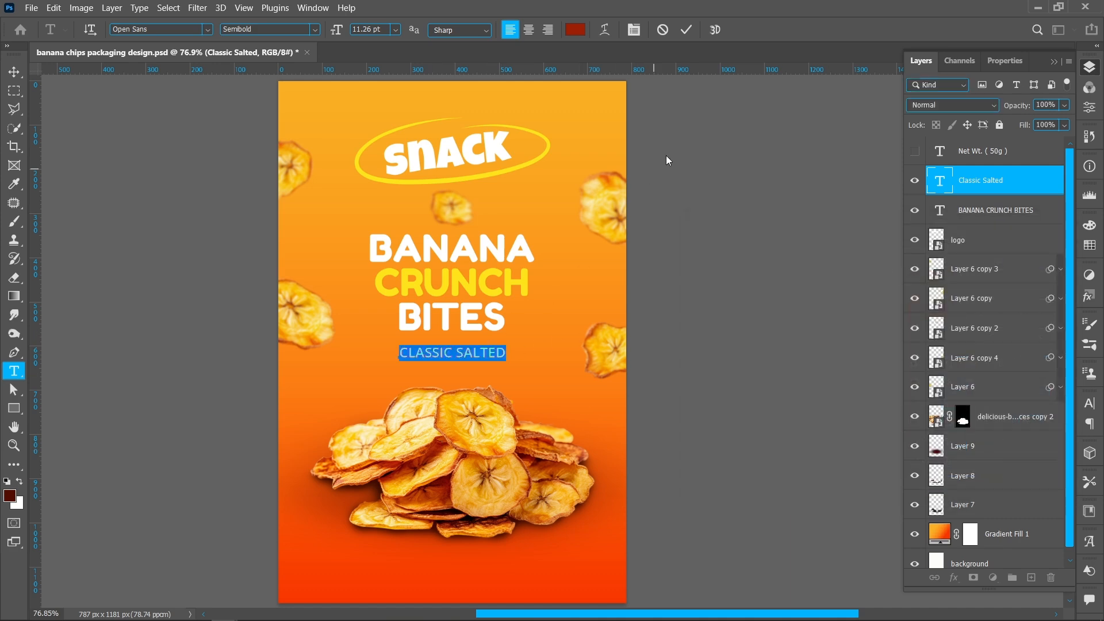
click(687, 30)
key(v)
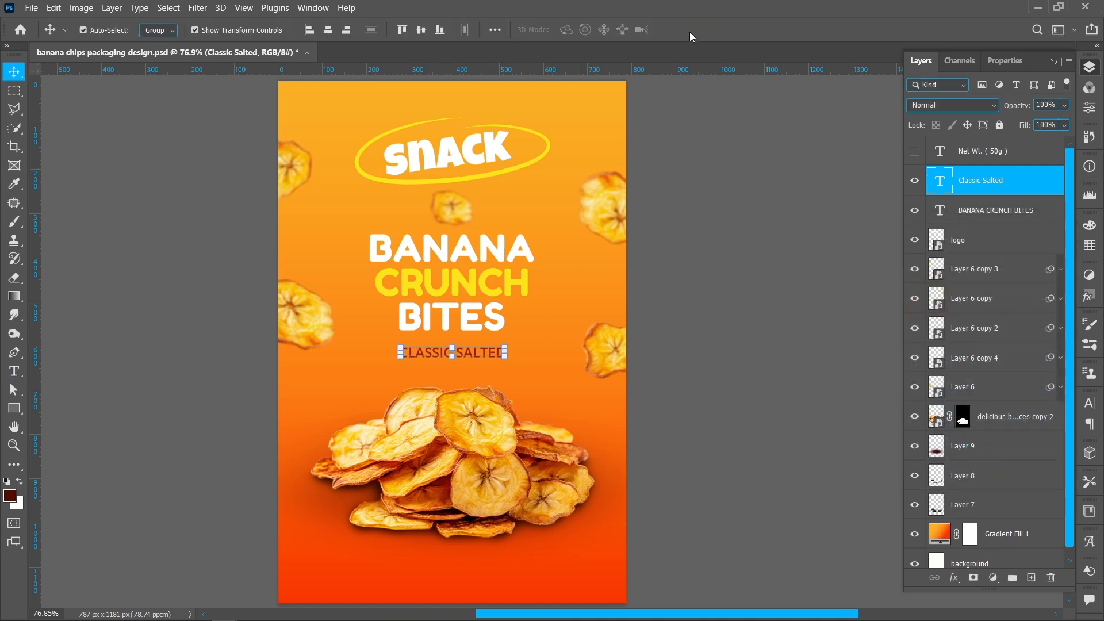
- Show the Net Wt. ( 50g ) text layer, open its text for editing, and leave the text tool
click(918, 152)
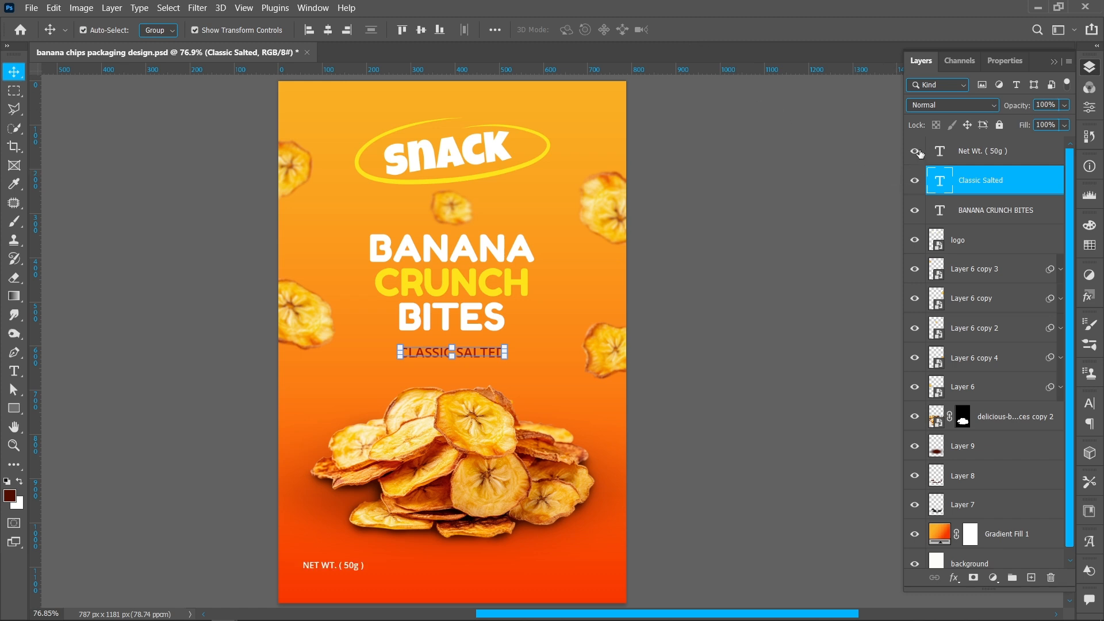
double_click(329, 566)
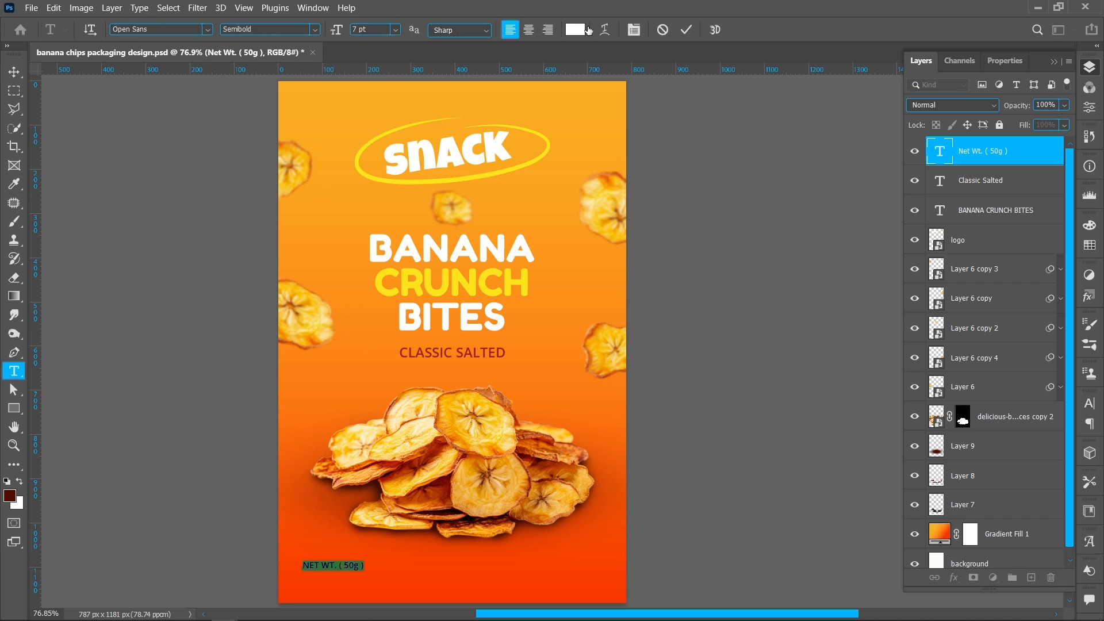
click(795, 246)
key(v)
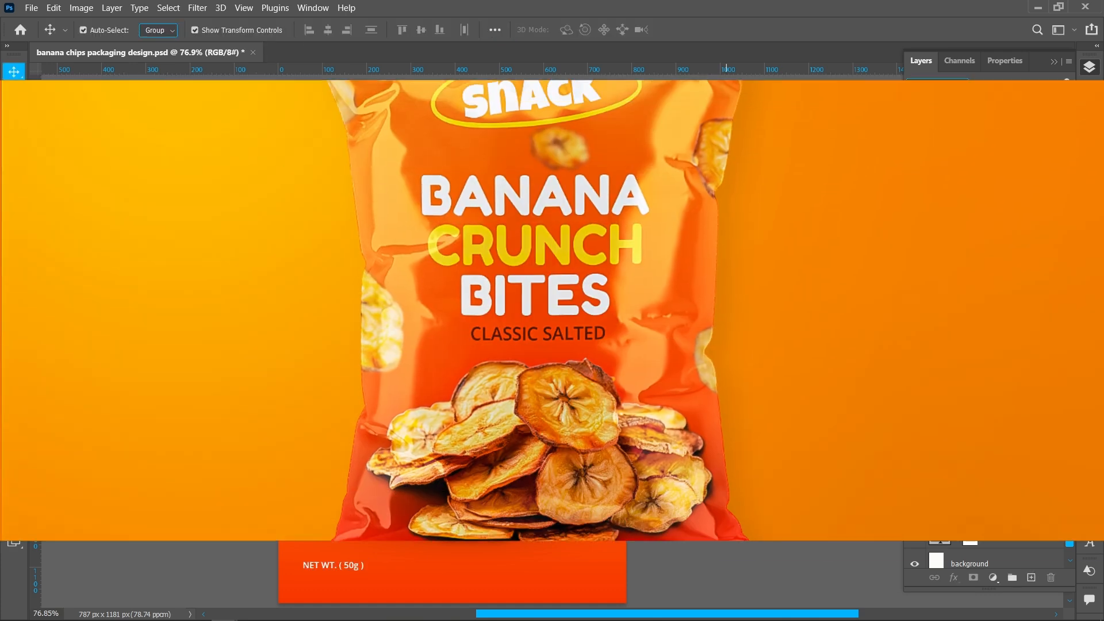